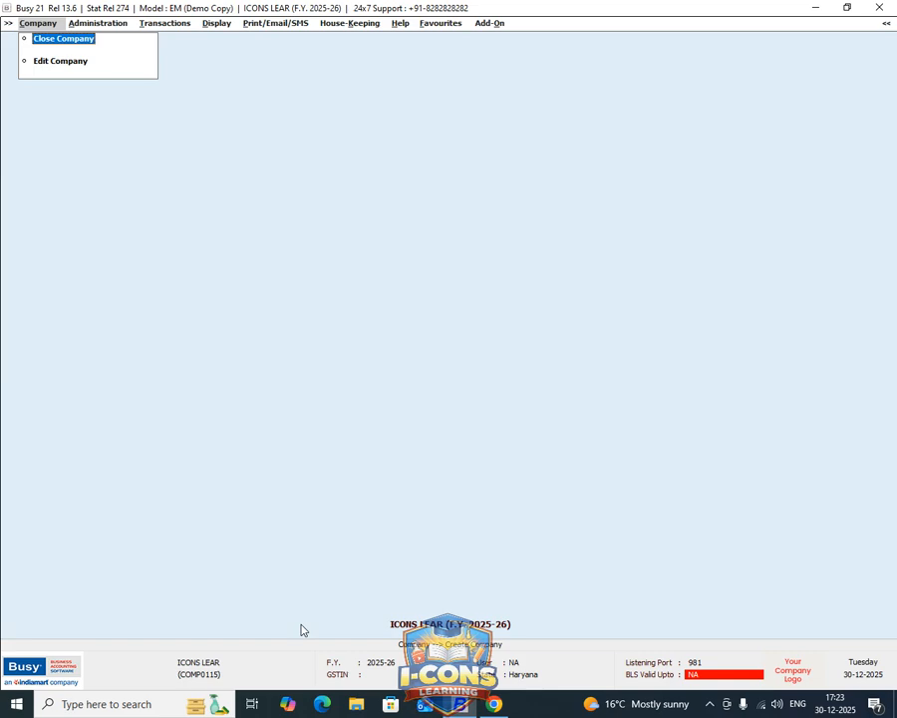
Enable Order Processing in the inventory features and options.
key(Down)
key(Return)
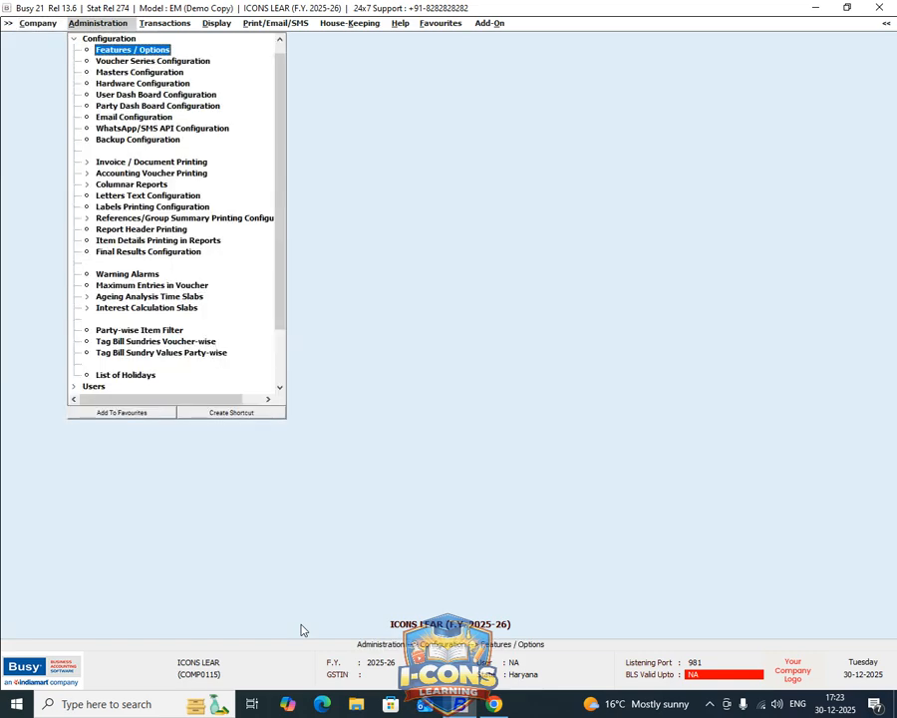
key(Return)
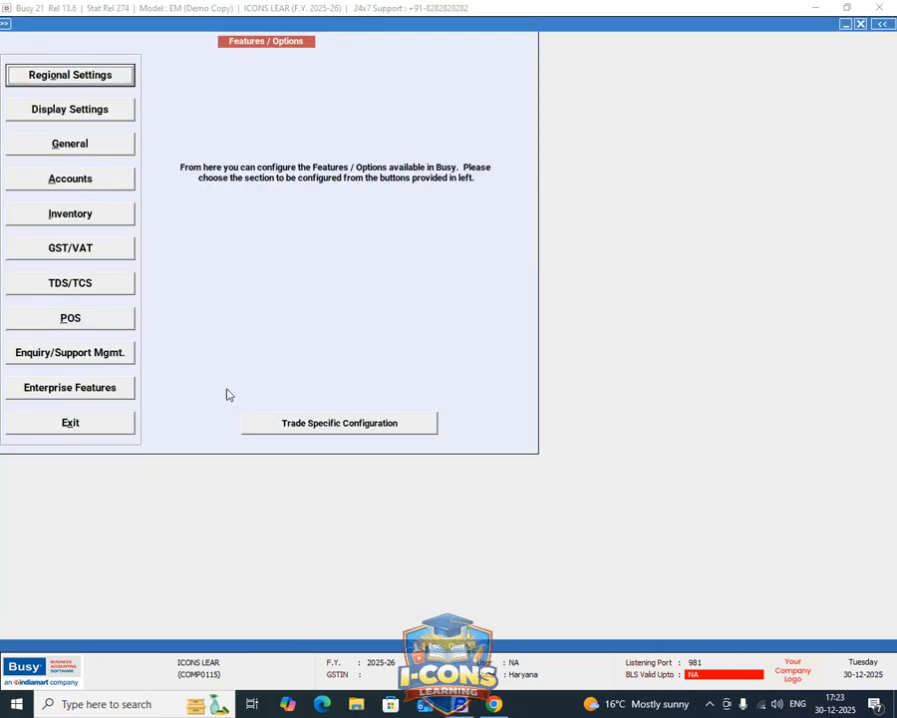
click(86, 213)
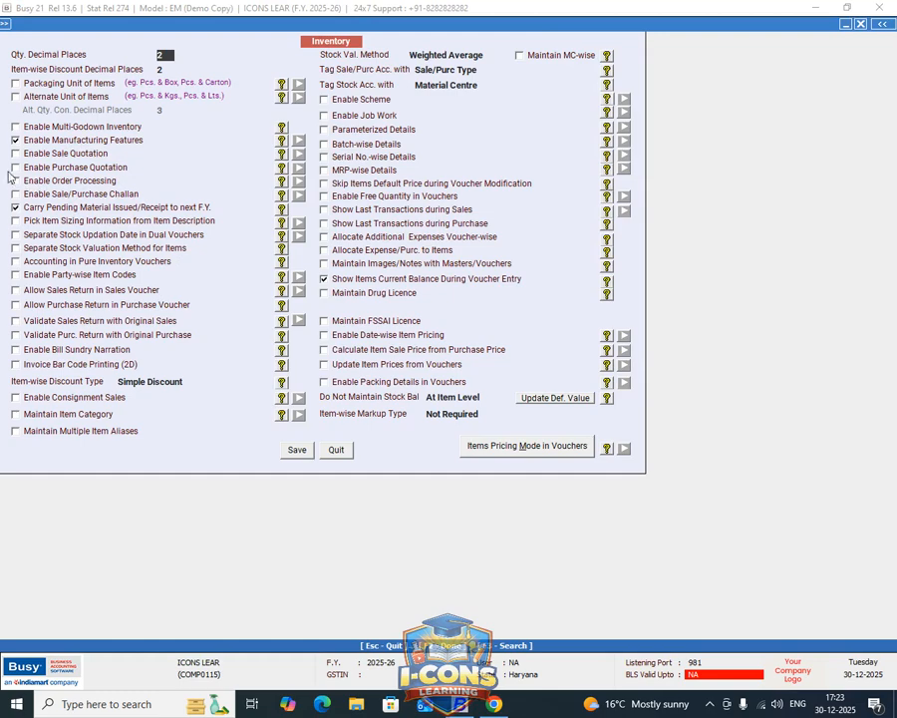
click(15, 181)
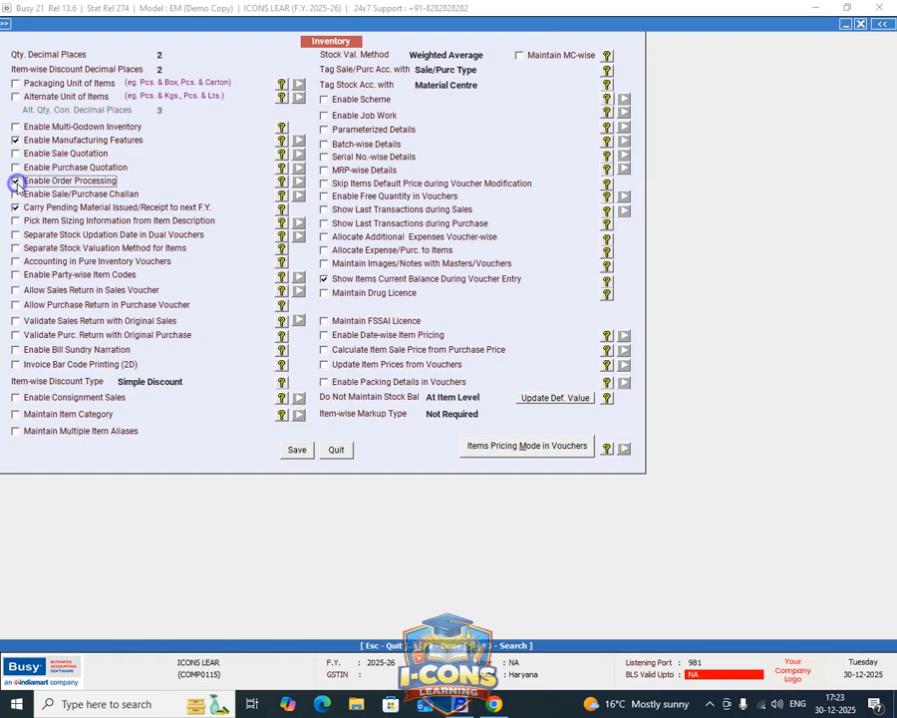
Try the order processing options that restrict sales and purchases without an order.
drag(452, 230, 406, 180)
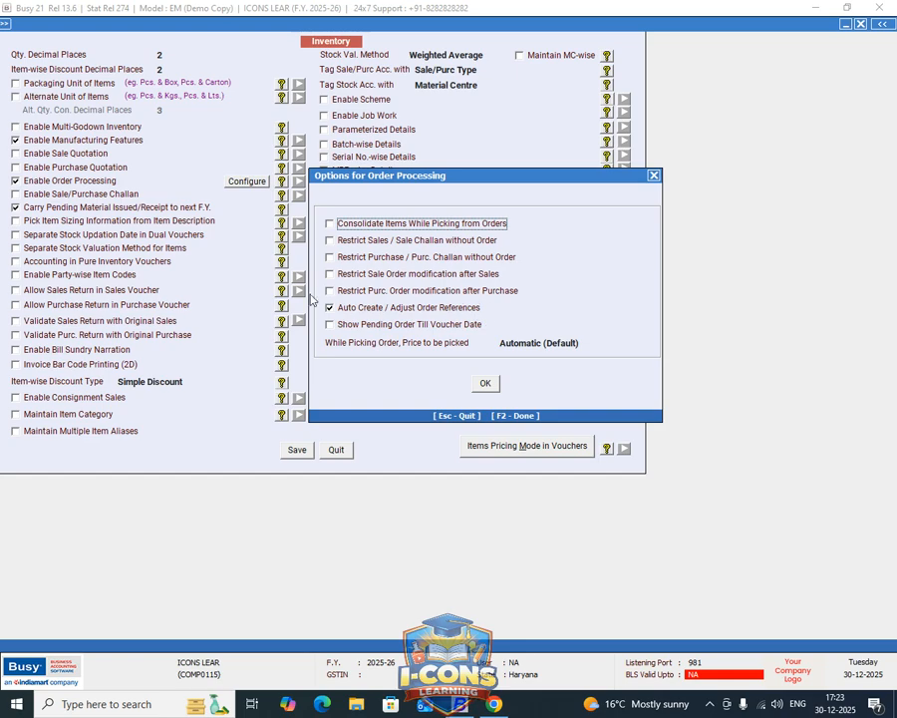
mouse_move(462, 176)
mouse_down()
mouse_move(478, 186)
mouse_move(469, 199)
mouse_up()
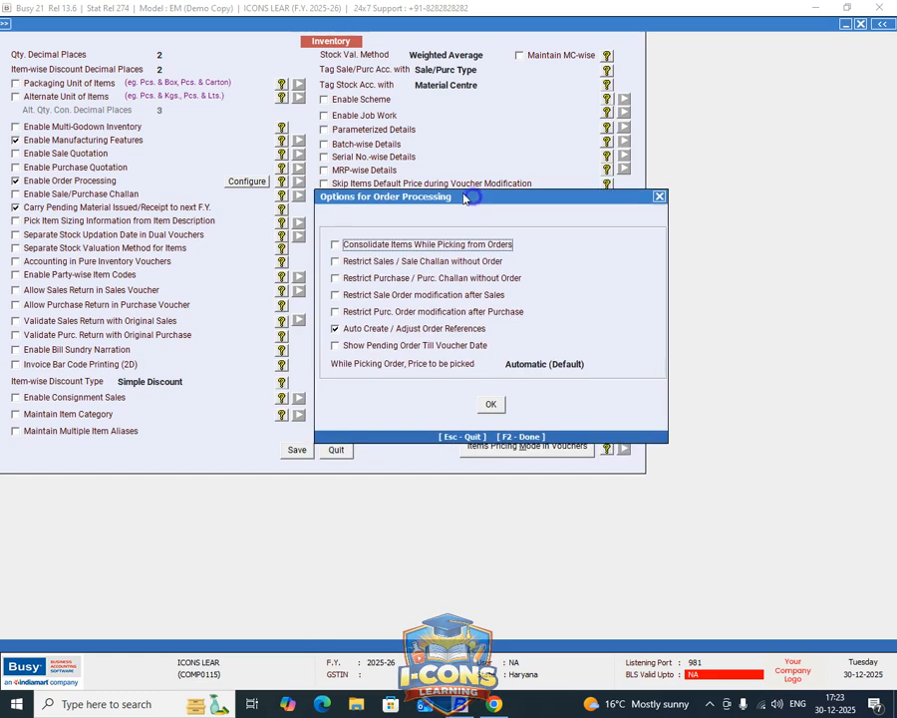
click(336, 329)
click(335, 261)
click(335, 262)
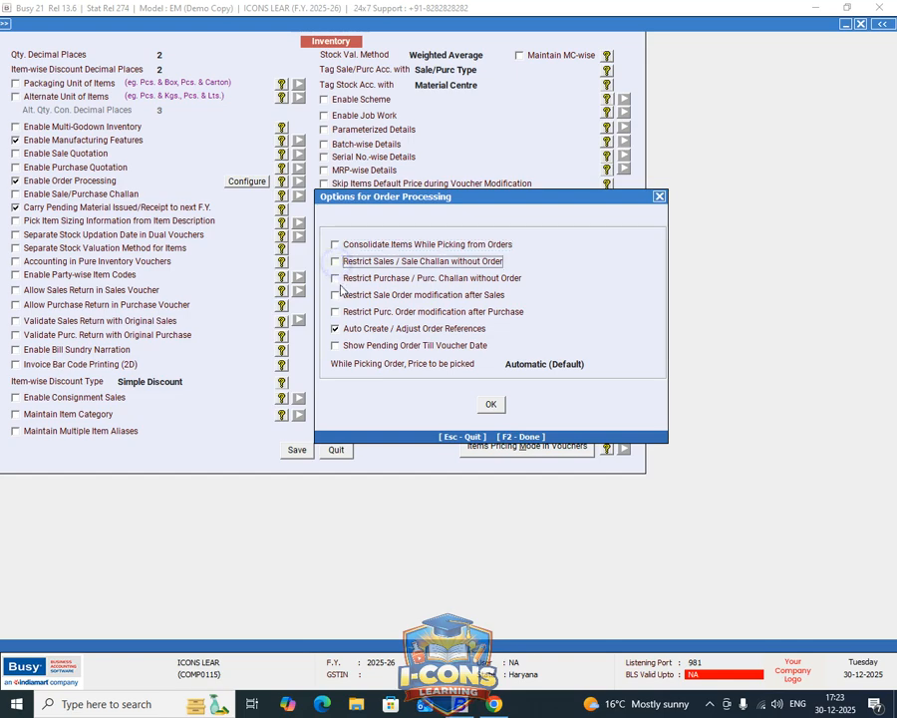
click(336, 278)
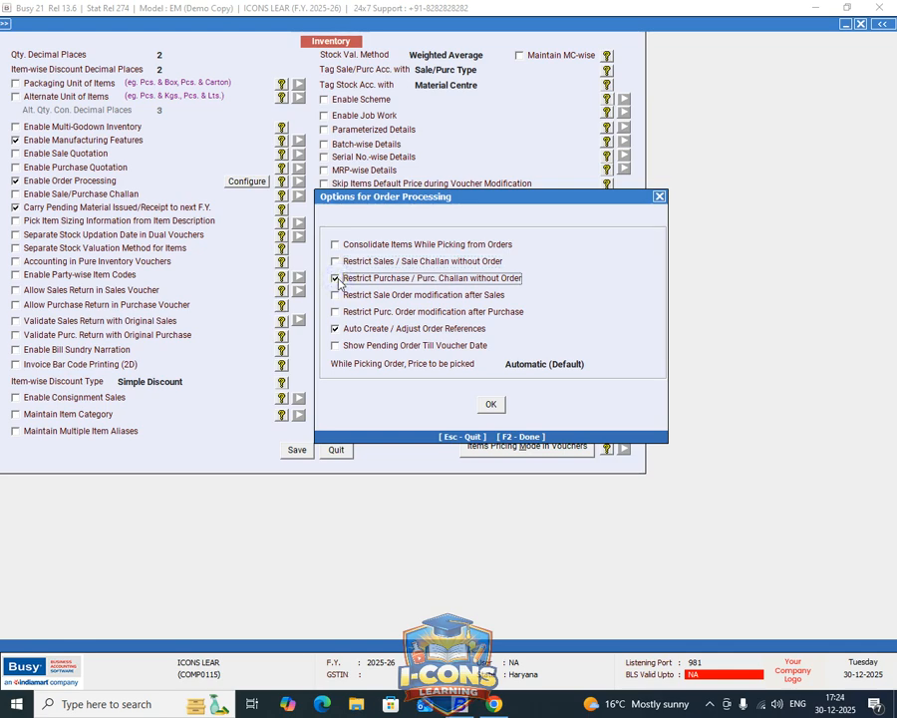
click(336, 279)
Accept the order processing options and save the inventory configuration.
click(490, 402)
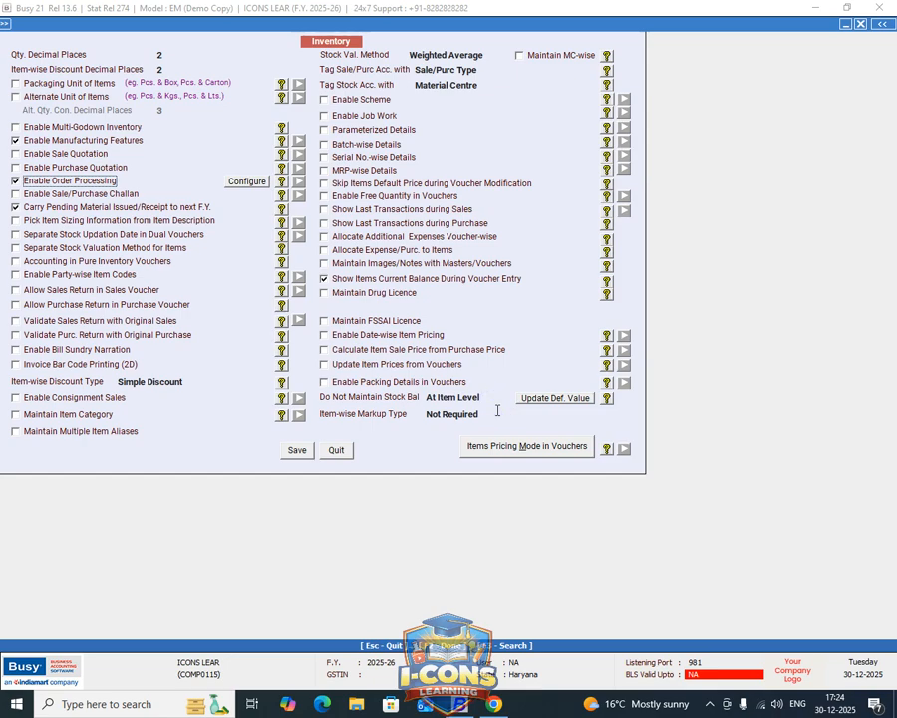
click(297, 450)
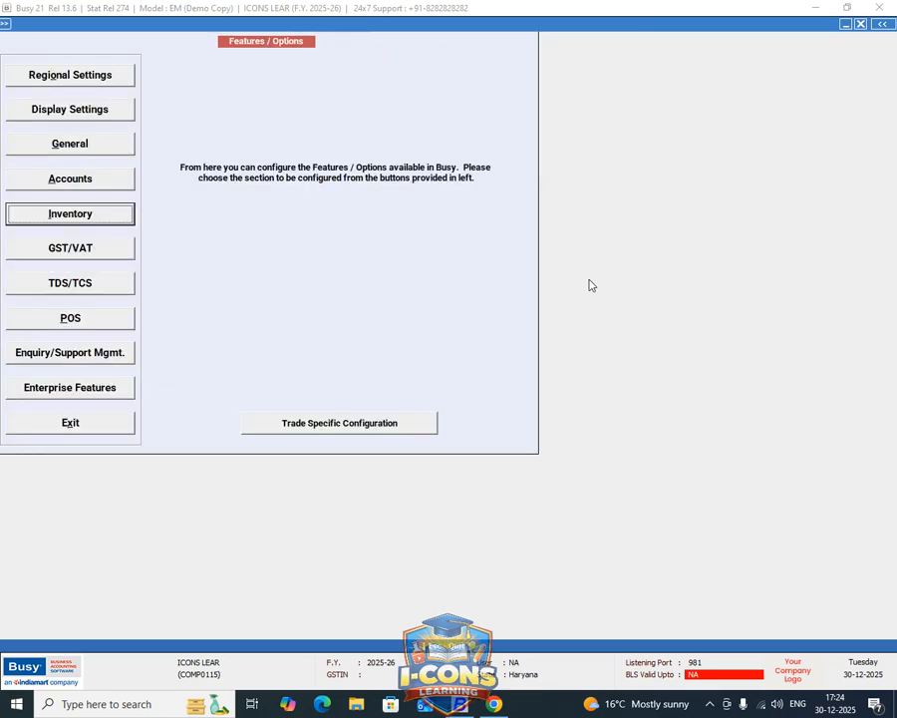
key(Escape)
Examine the Sales Order and Purchase Order entries among the available transaction types.
key(Right)
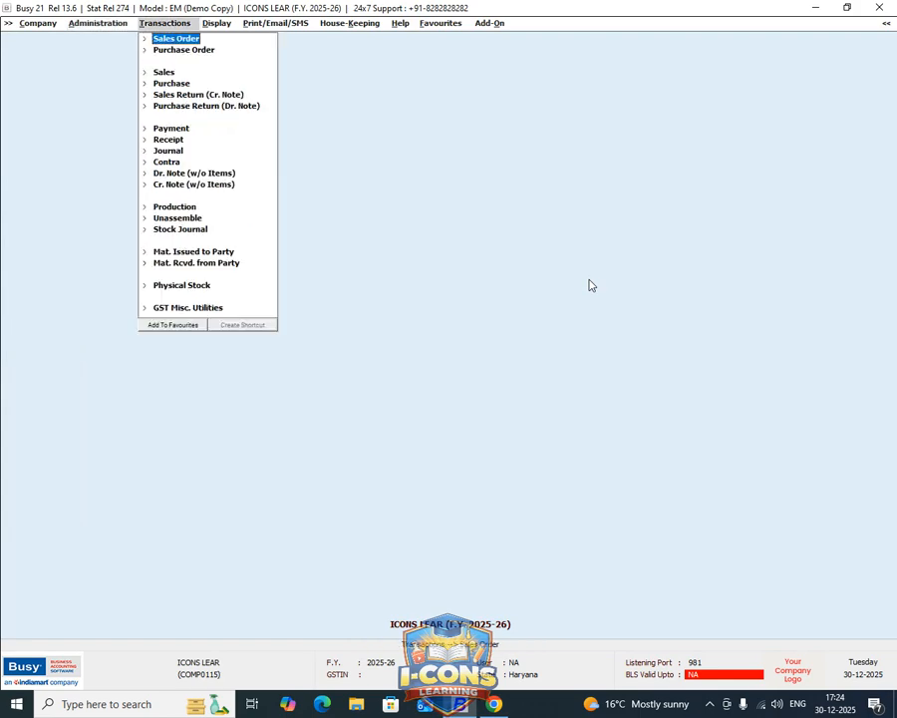
key(Down)
key(Up)
key(Down)
key(Up)
key(Down)
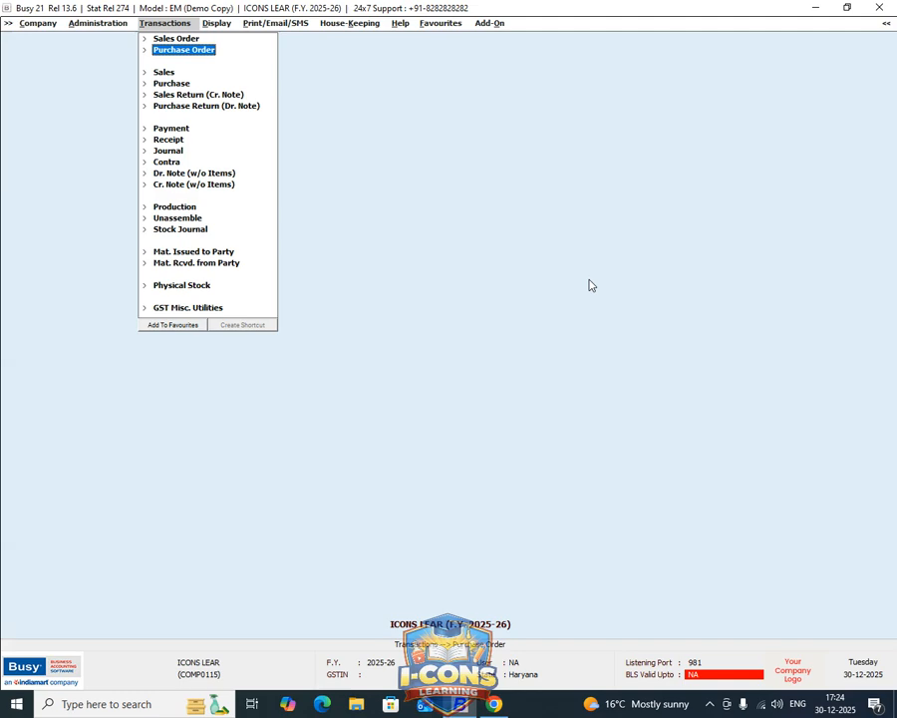
key(Up)
key(Down)
key(Up)
key(Down)
key(Up)
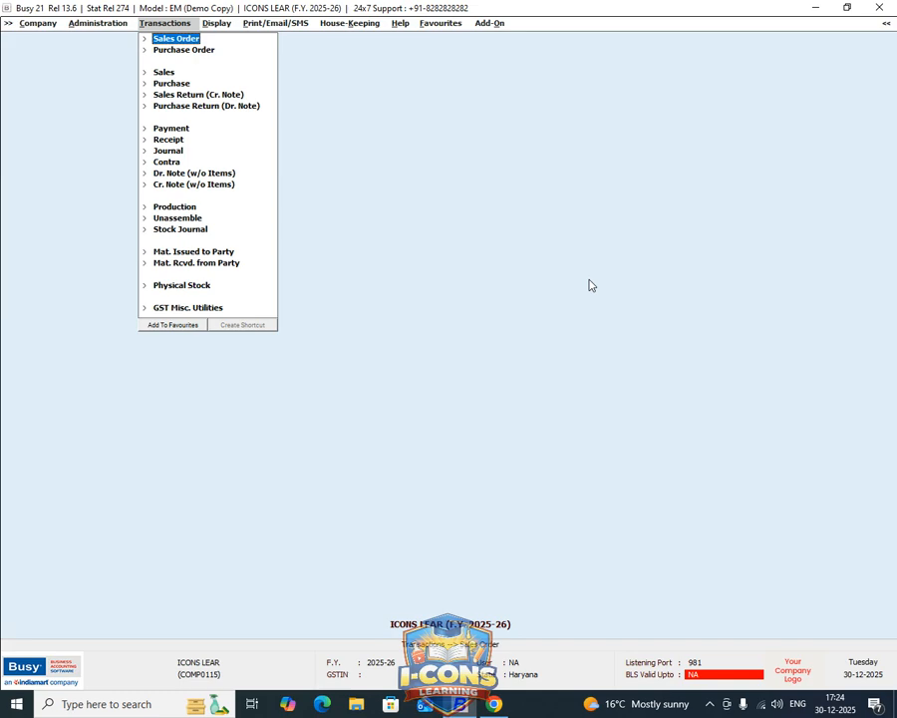
Add a primary item group named FURNITURE BUSINESS and save the master.
key(Left)
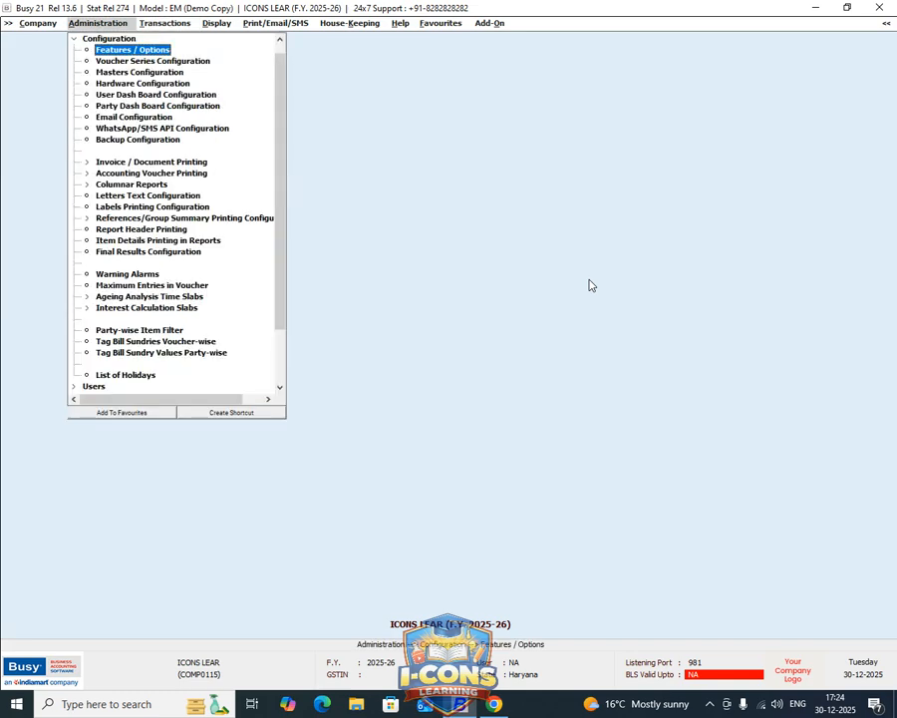
key(Escape)
key(Up)
key(Right)
key(Down)
key(Down)
key(Down)
key(Down)
key(Down)
key(Down)
key(Down)
key(Up)
key(Up)
key(Up)
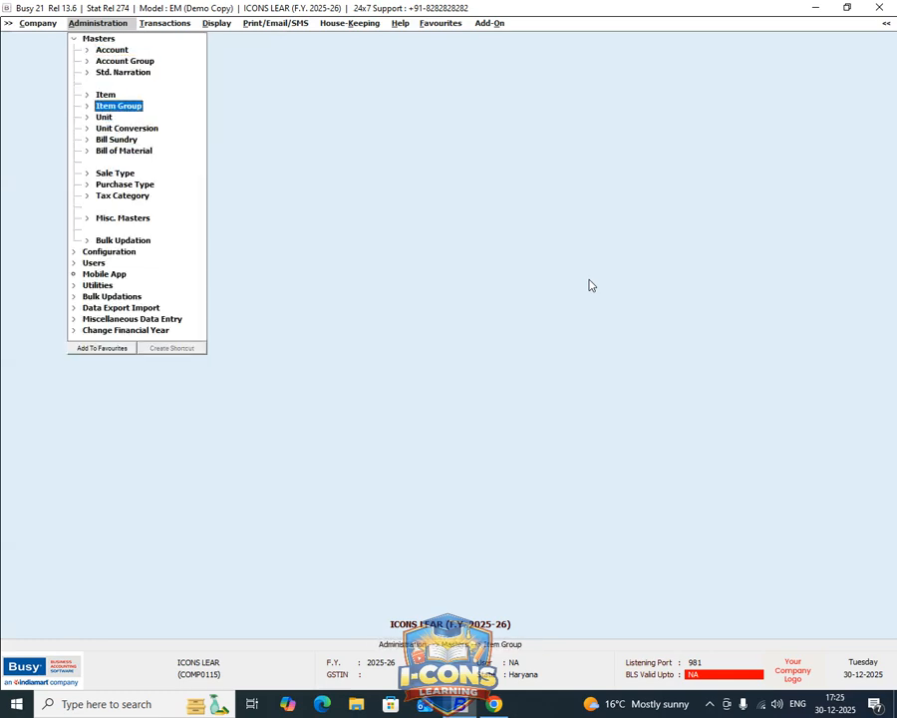
key(Right)
key(Return)
text(FURNITURE BUSINESS)
key(Return)
key(Return)
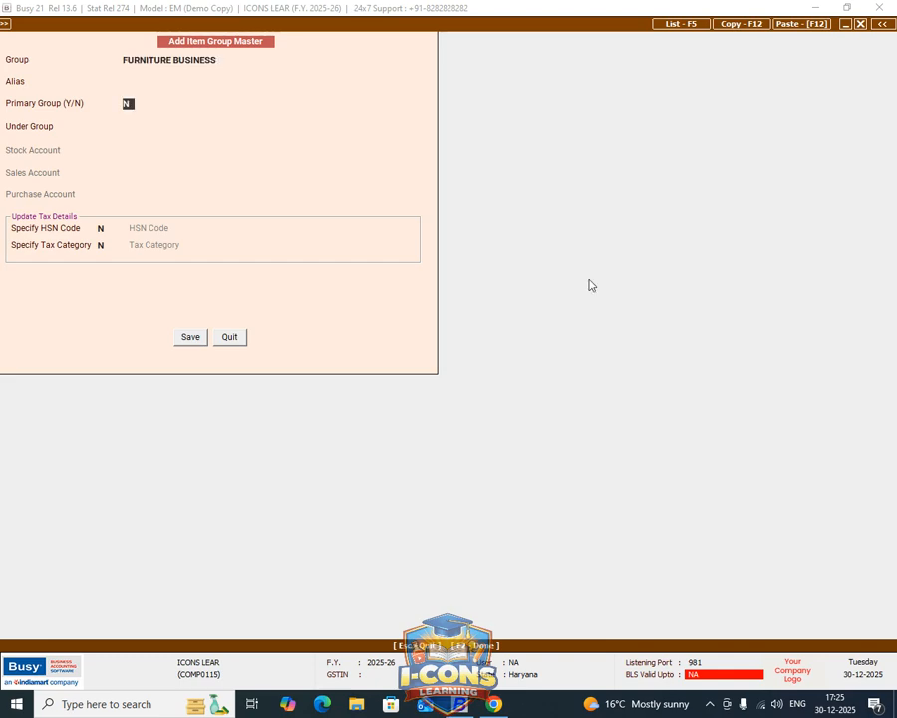
text(Y)
key(Return)
click(190, 337)
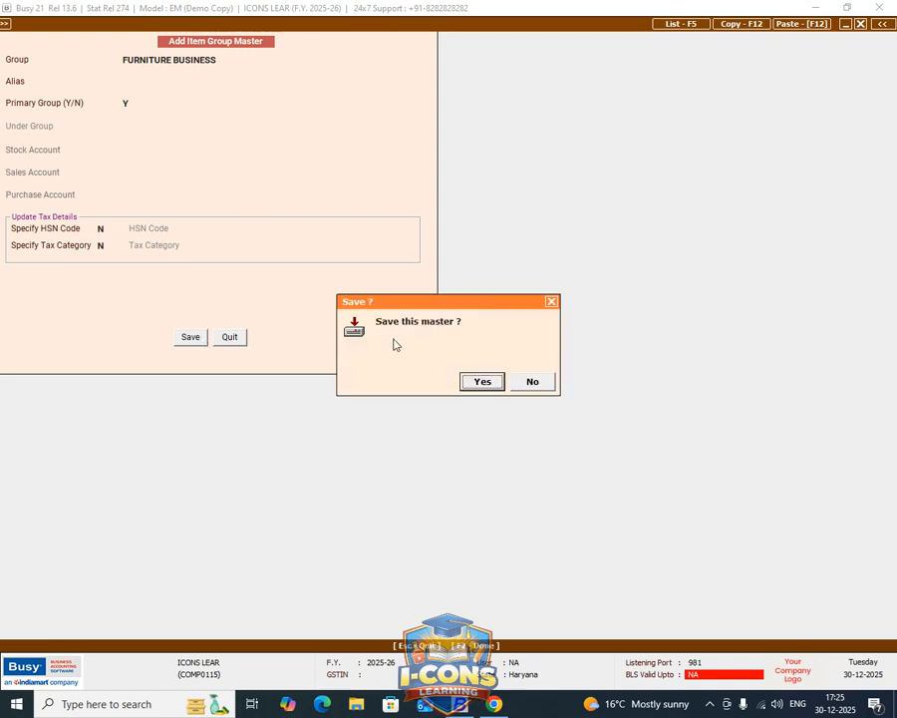
click(481, 380)
key(Escape)
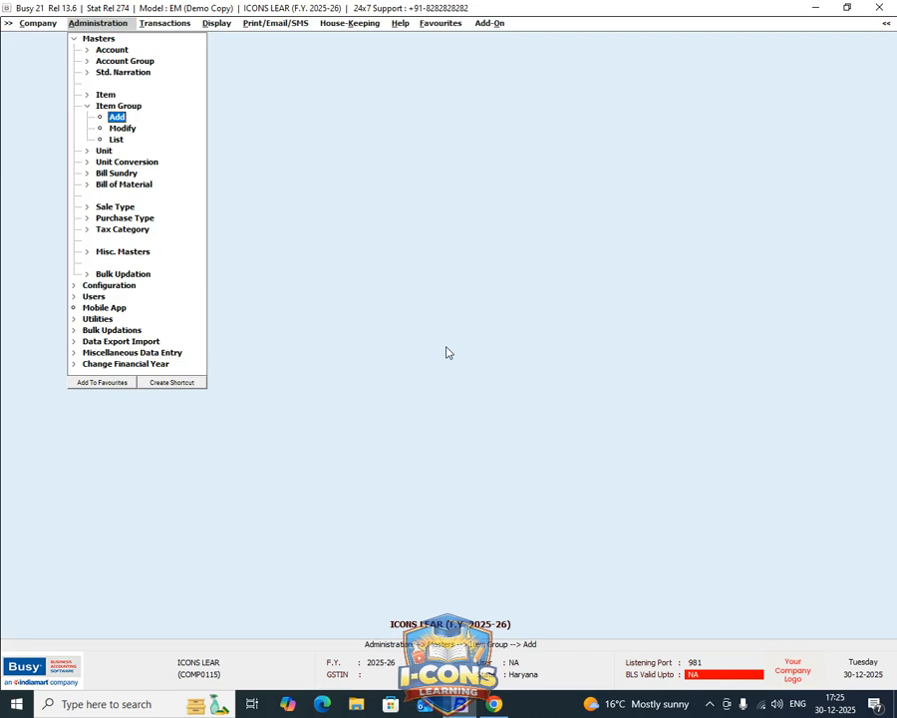
Examine the existing unit masters and the blank form for adding a unit.
key(Down)
key(Down)
key(Down)
key(Return)
key(Down)
key(Return)
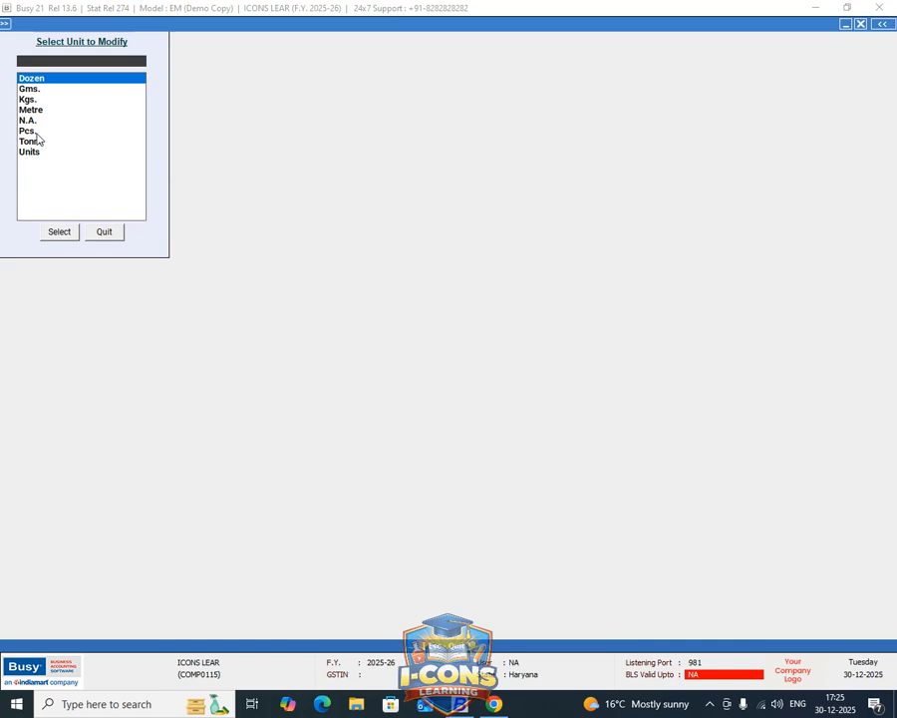
key(Down)
key(Down)
key(Down)
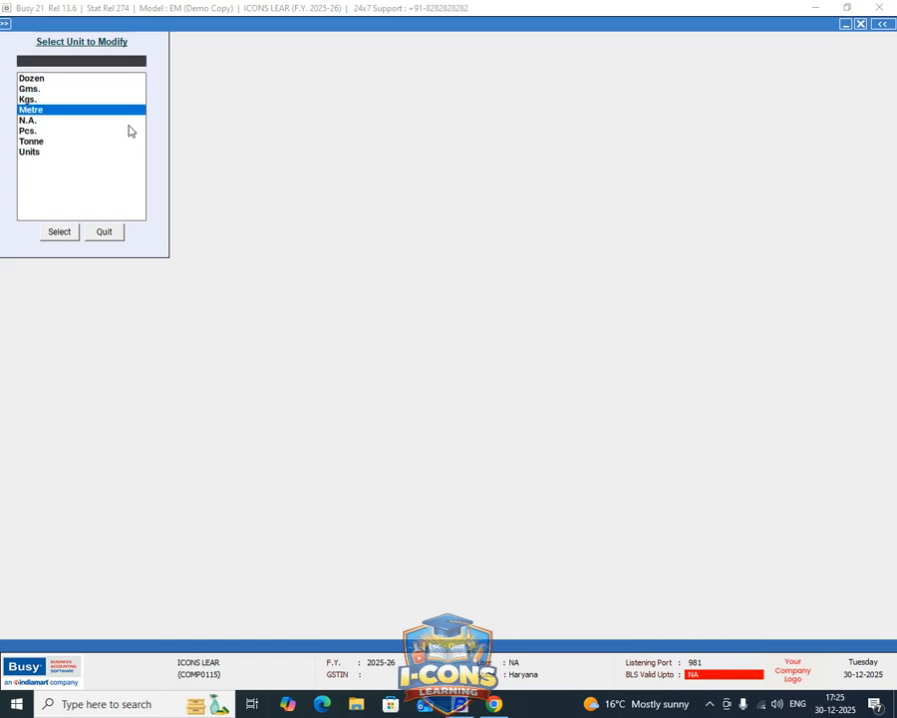
key(Down)
key(Down)
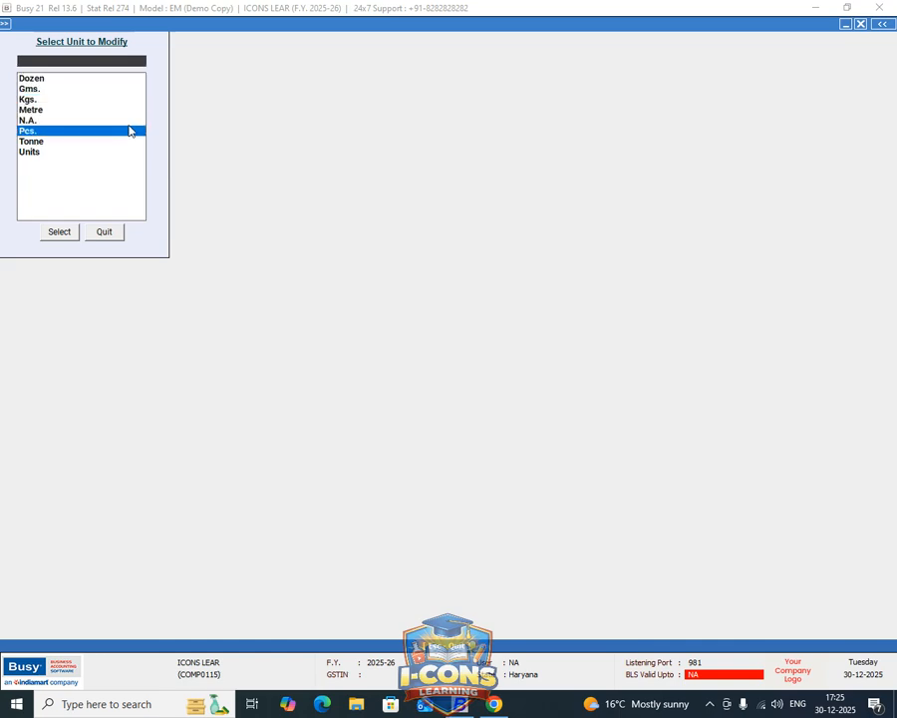
key(Escape)
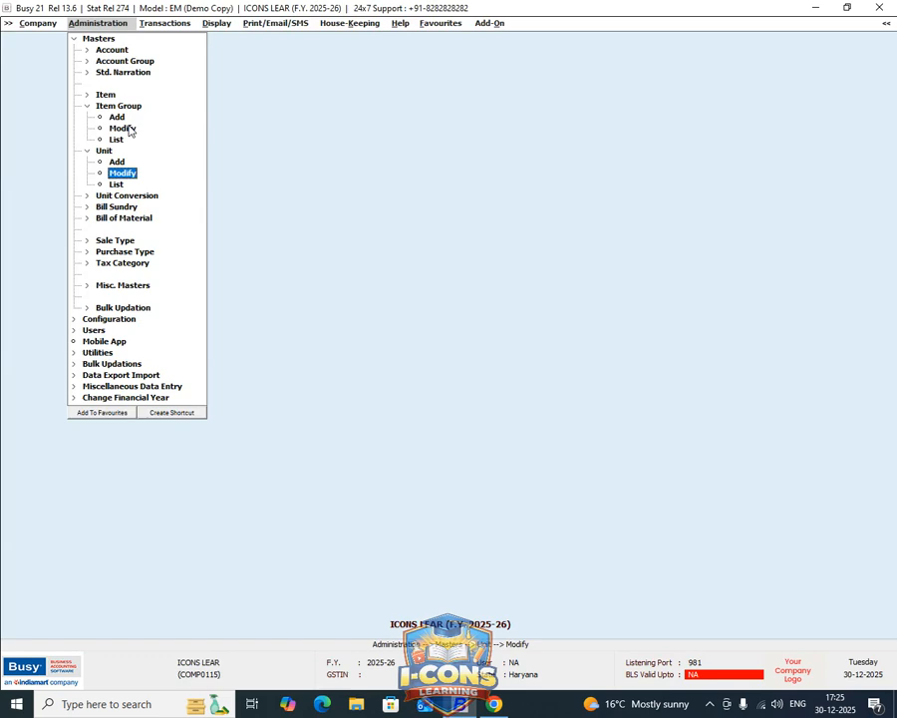
key(Up)
key(Return)
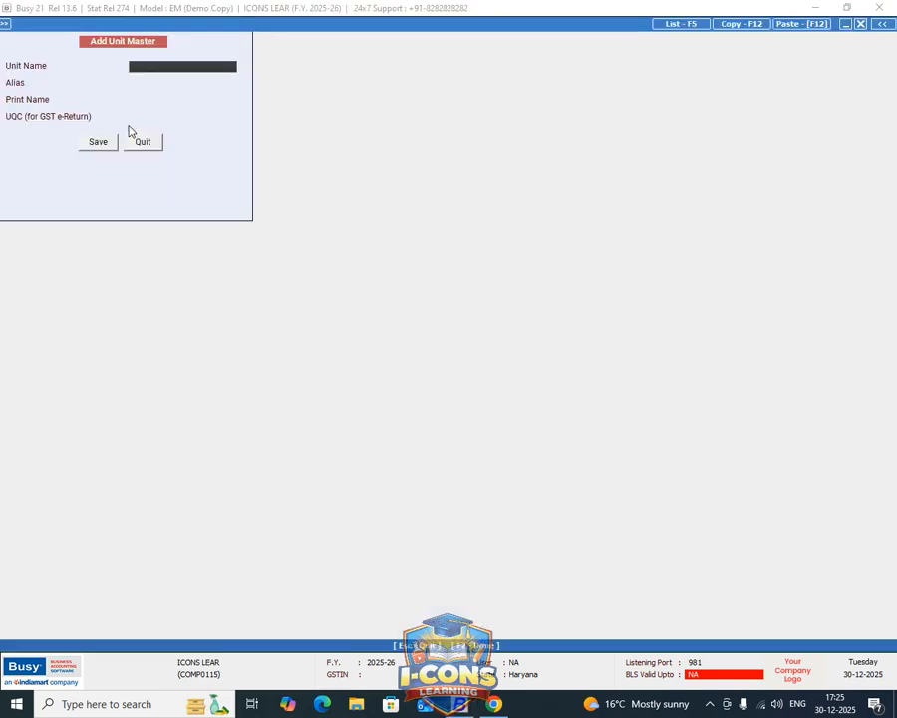
key(Escape)
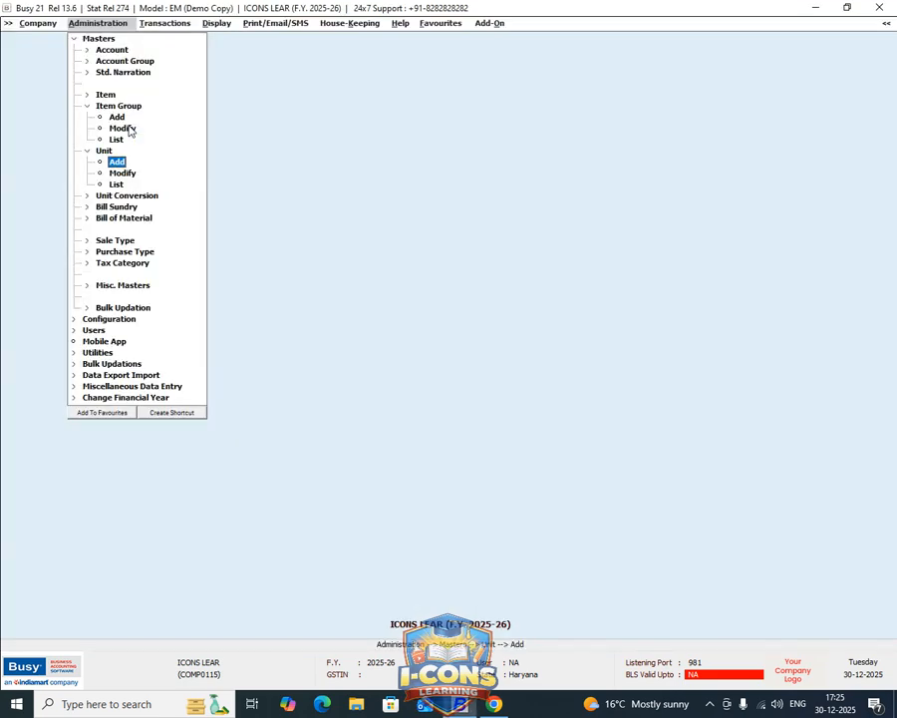
key(Escape)
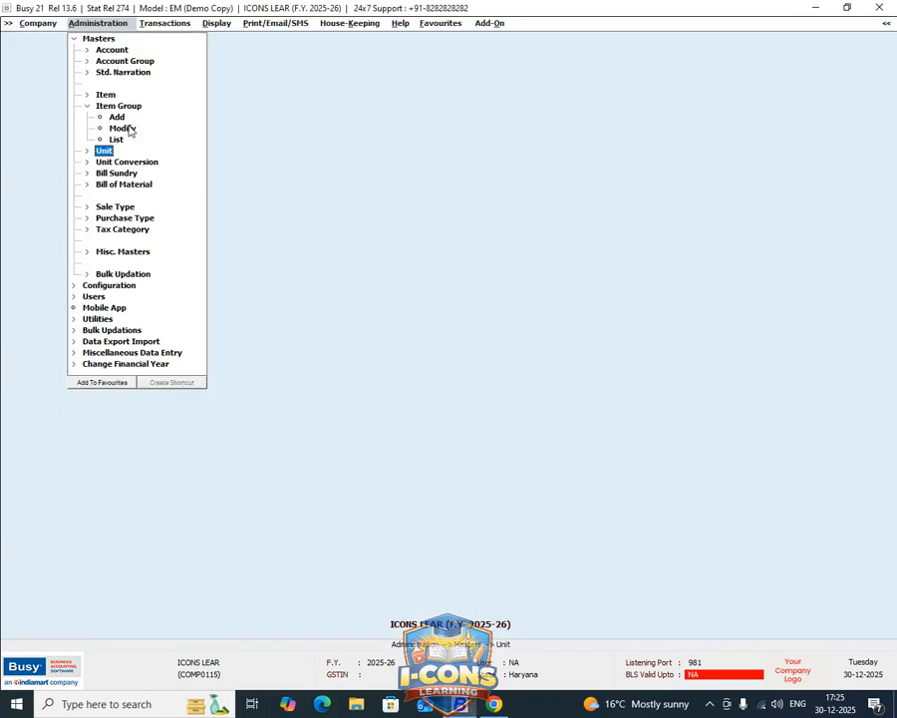
Start a new item master named CHAIRS and assign it to the FURNITURE BUSINESS group.
key(Up)
key(Up)
key(Up)
key(Up)
key(Up)
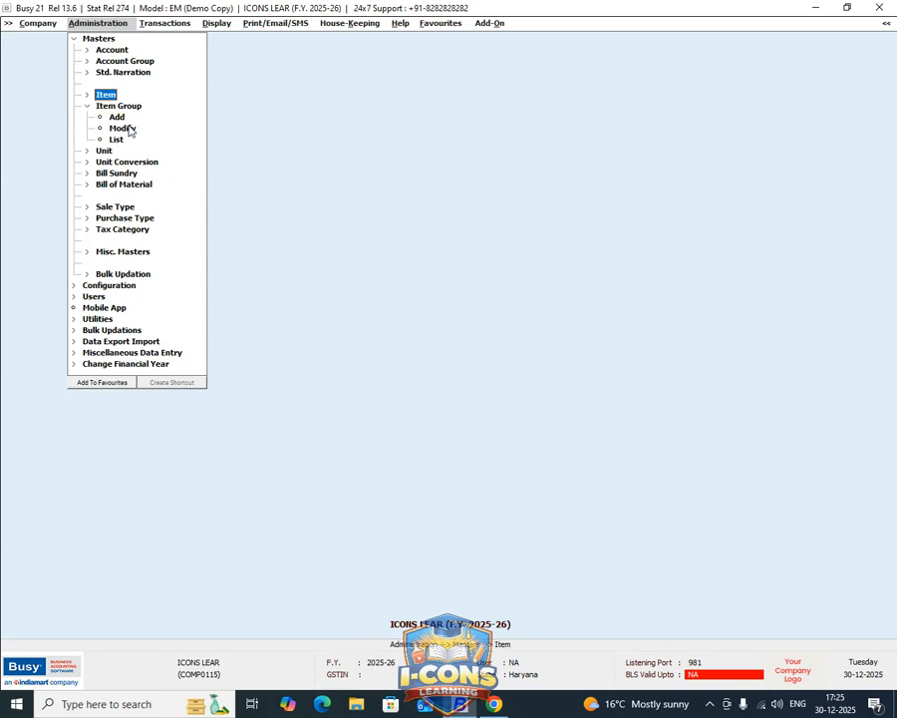
key(Return)
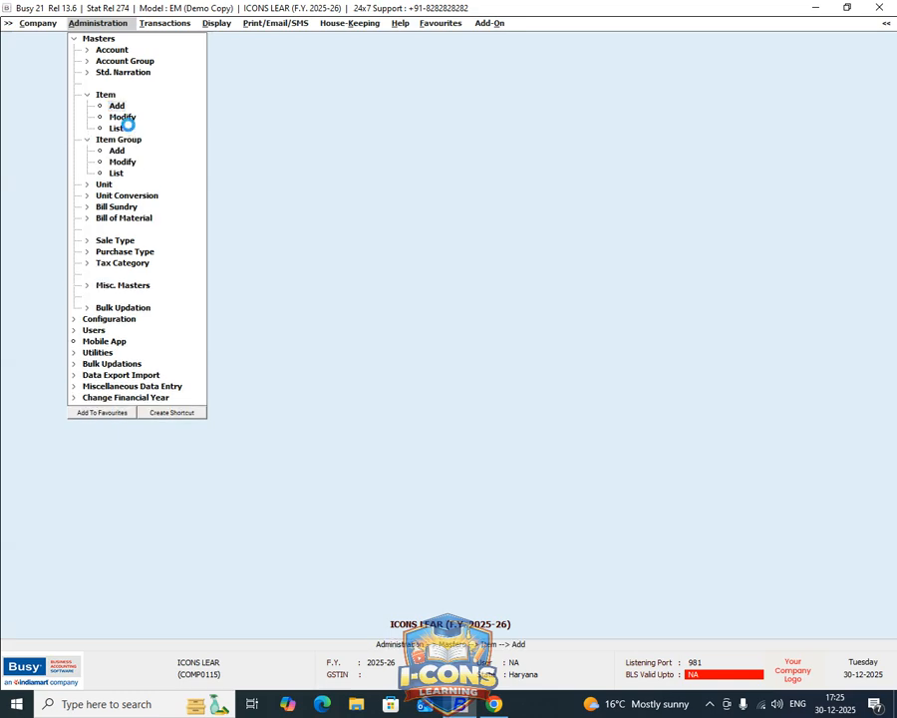
key(Return)
text(CHAIRS)
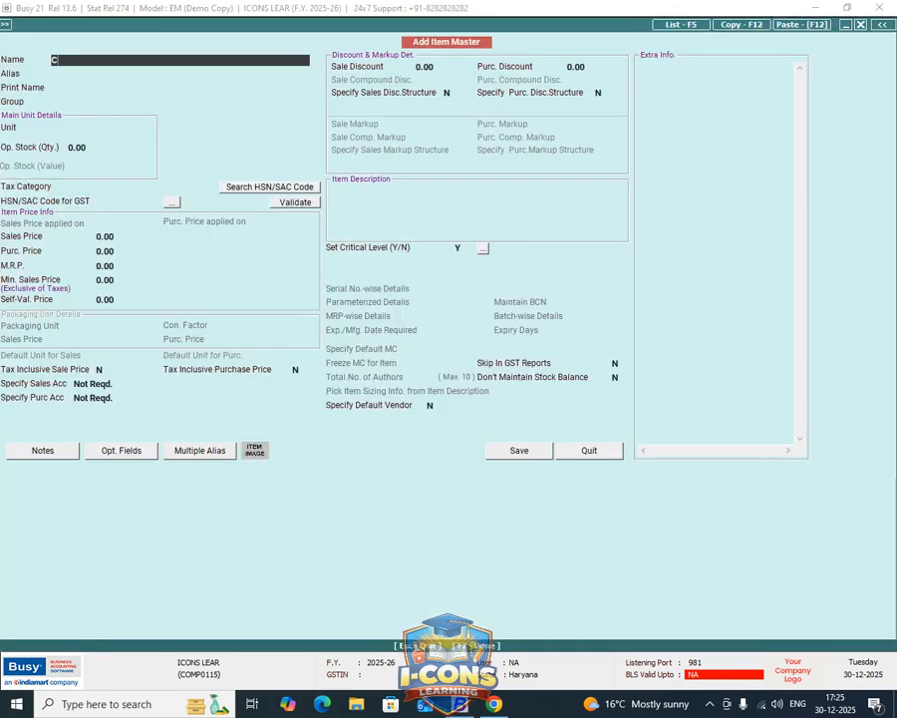
key(Return)
key(Return)
key(Return)
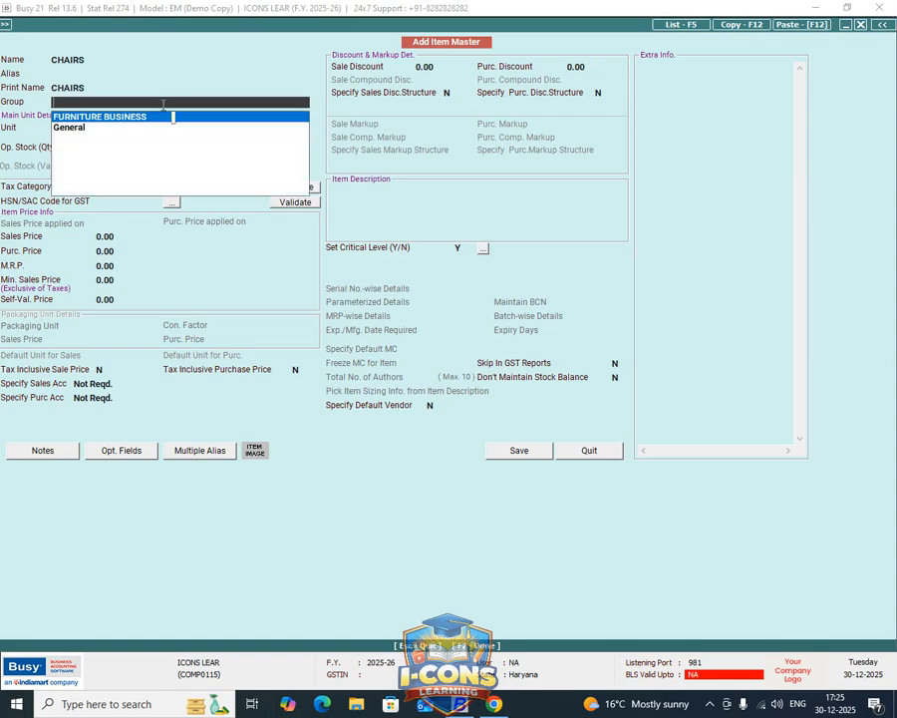
key(Return)
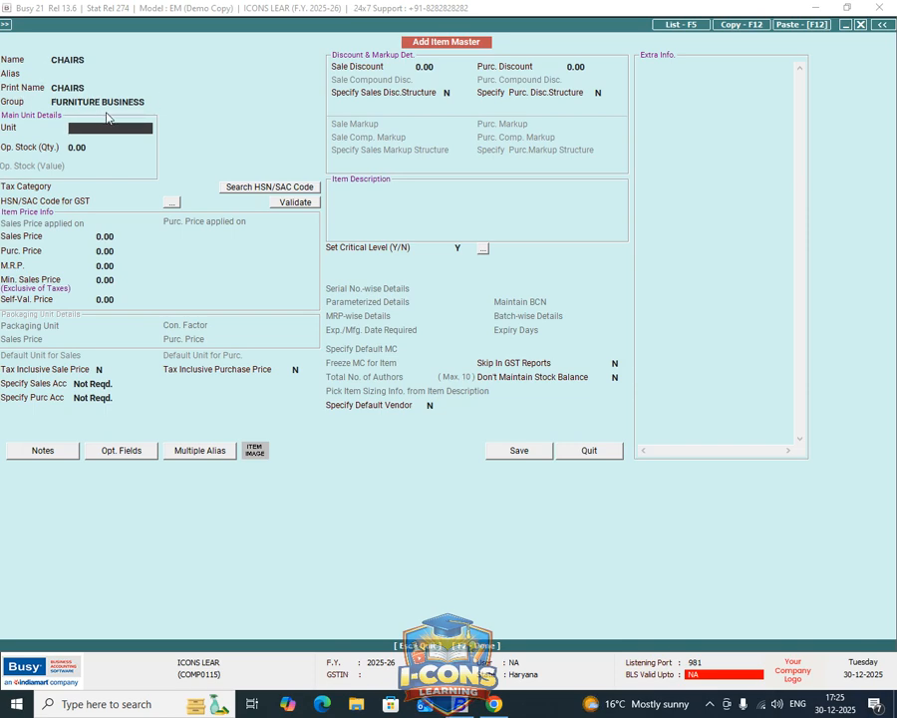
Set the main unit of the CHAIRS item to Pcs. without entering an opening stock quantity.
key(space)
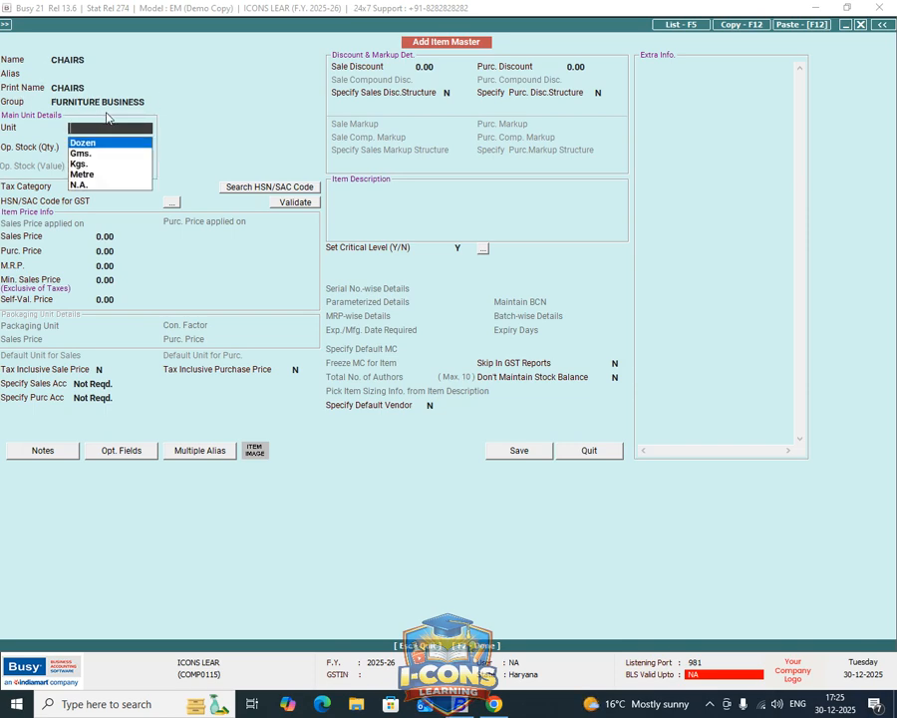
text(PS)
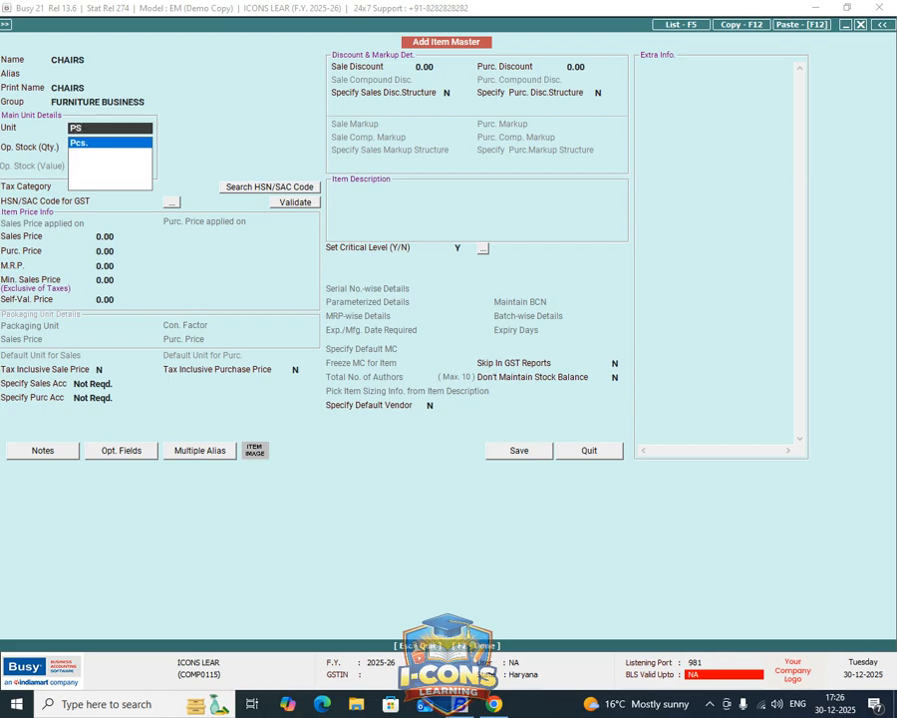
key(Return)
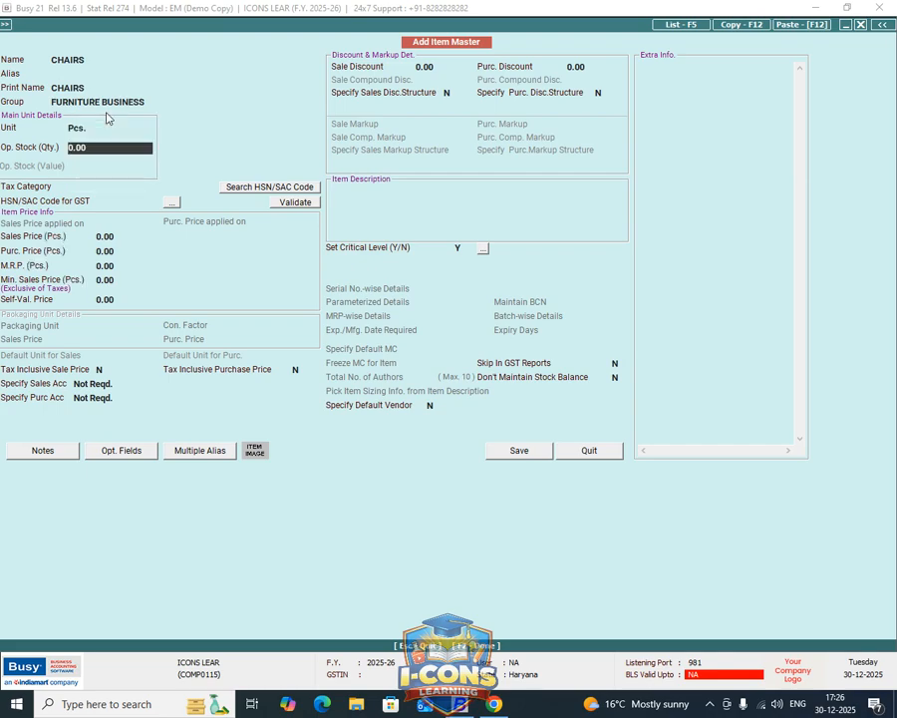
key(Return)
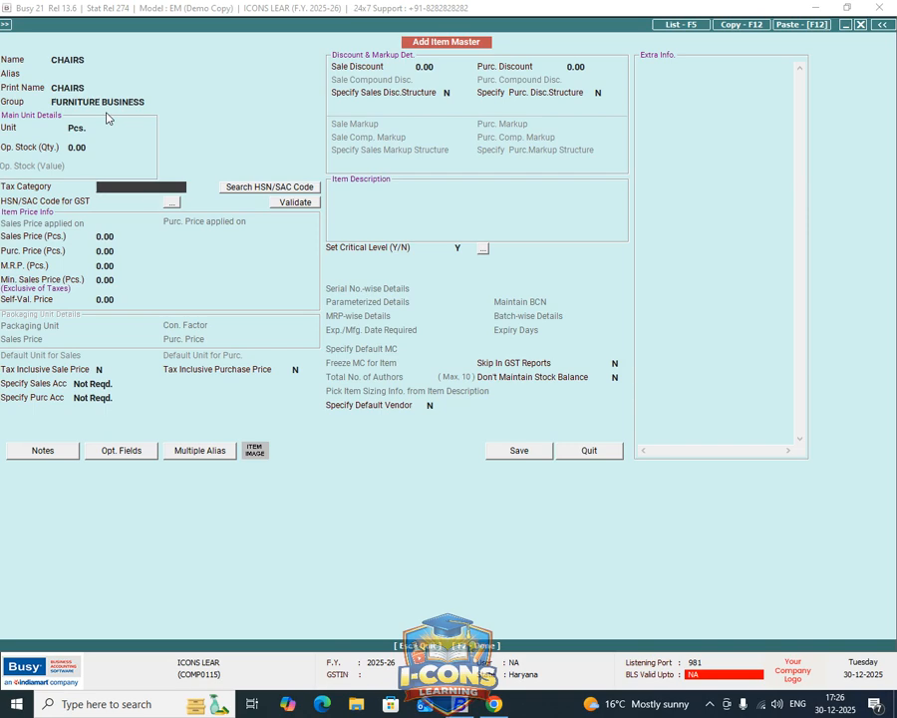
Assign tax category GST 18% and HSN/SAC code 6584574 to the CHAIRS item and save the master.
key(space)
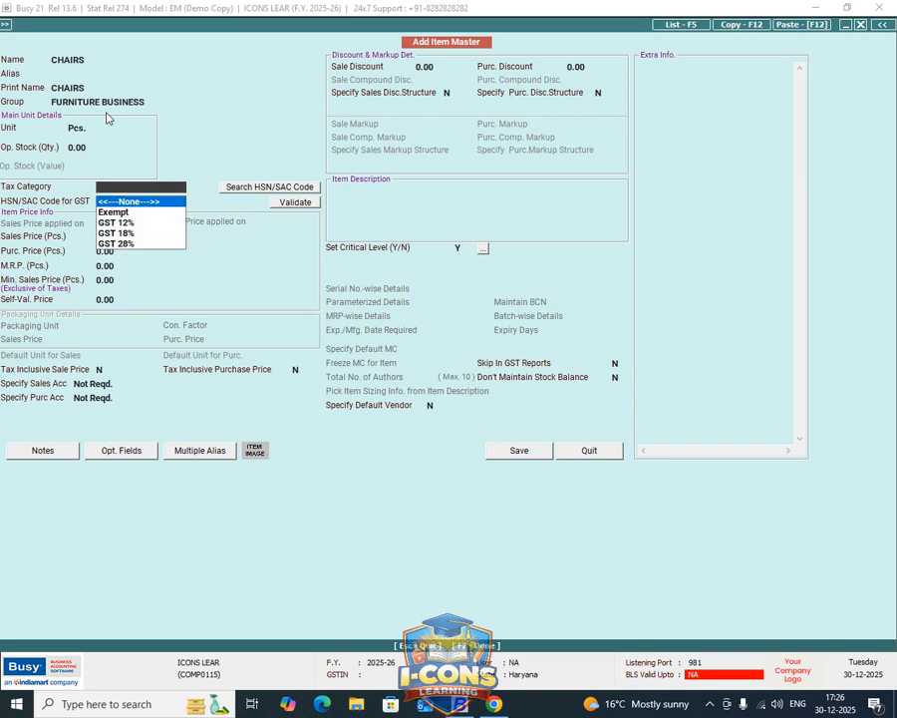
key(Down)
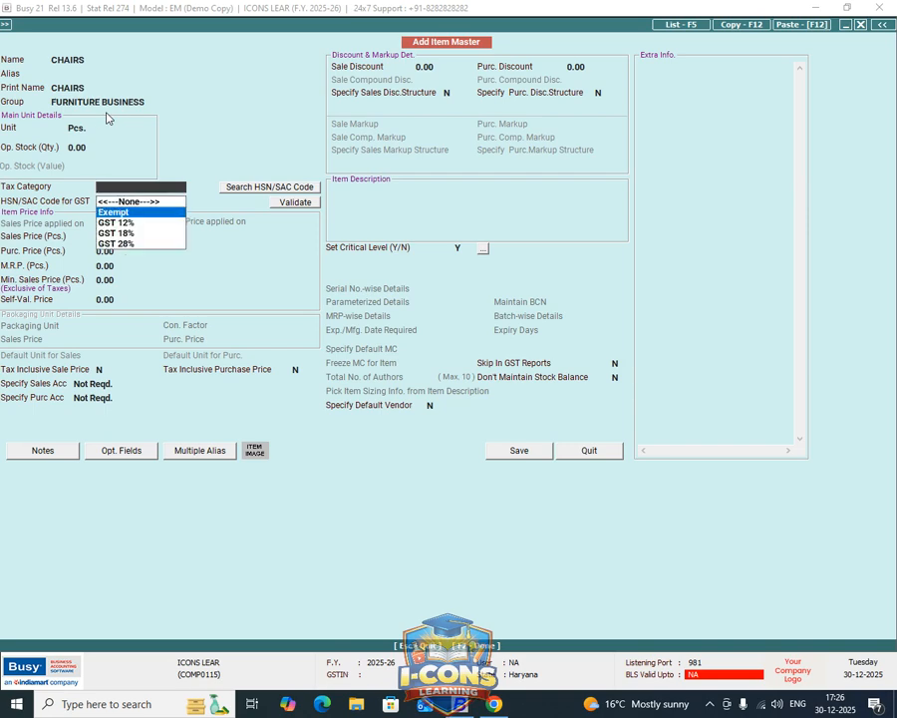
key(Down)
key(Down)
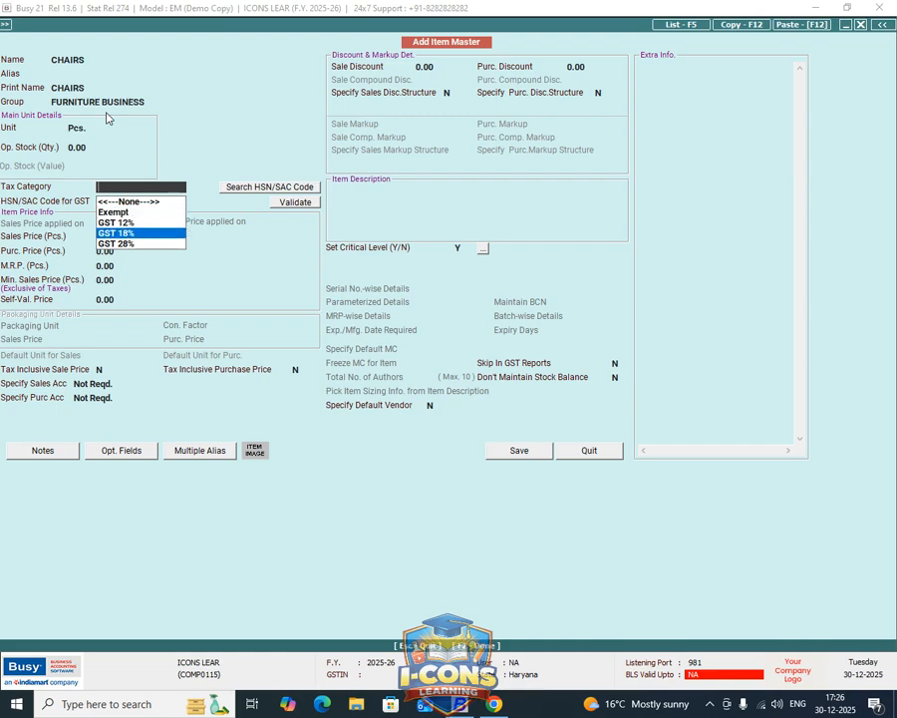
key(Return)
text(6584574)
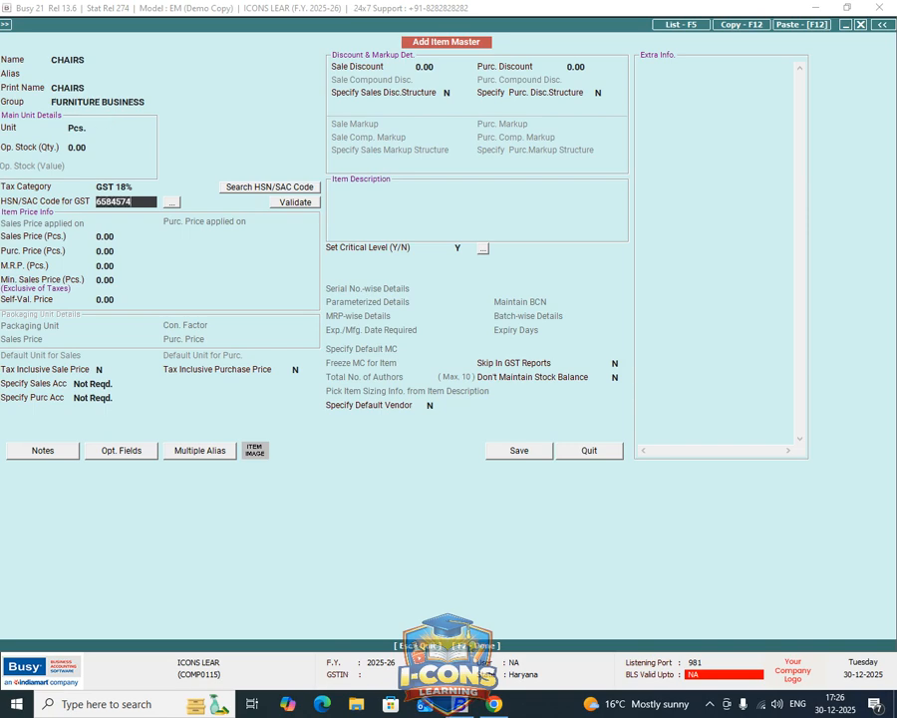
key(Return)
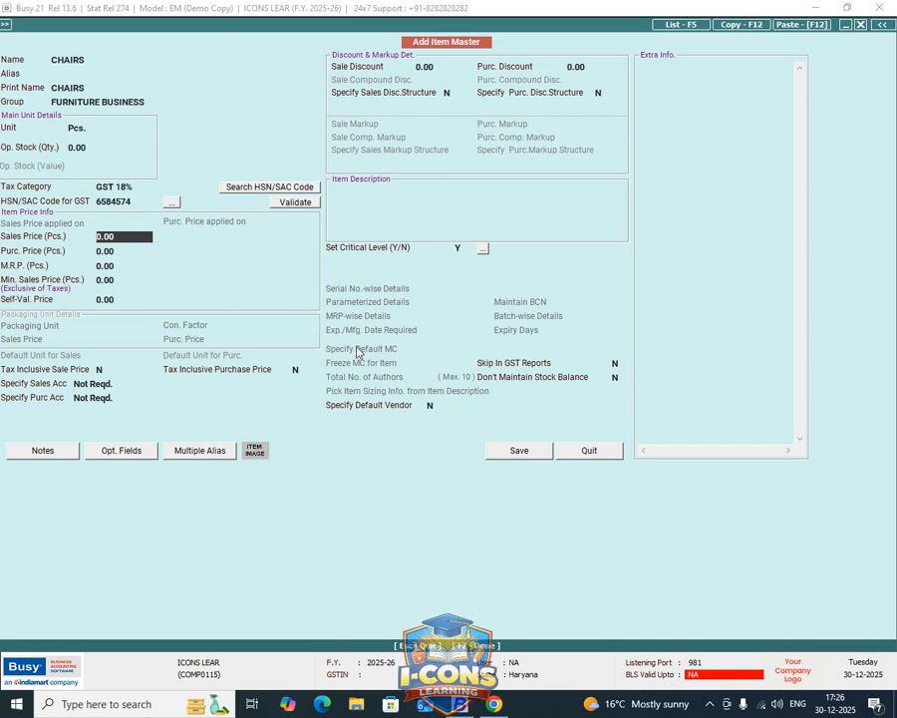
key(F2)
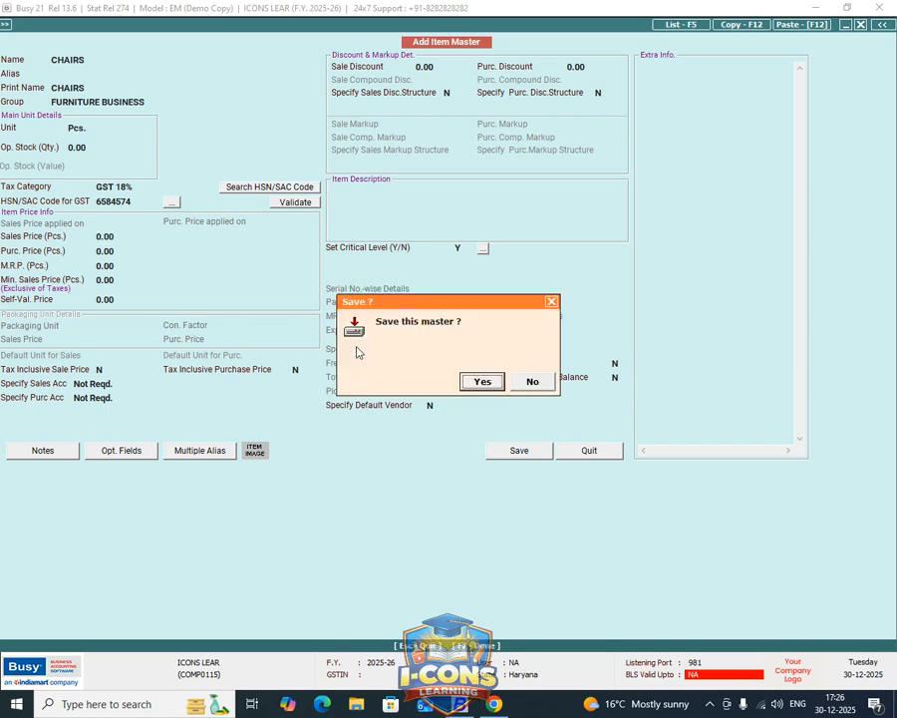
key(Return)
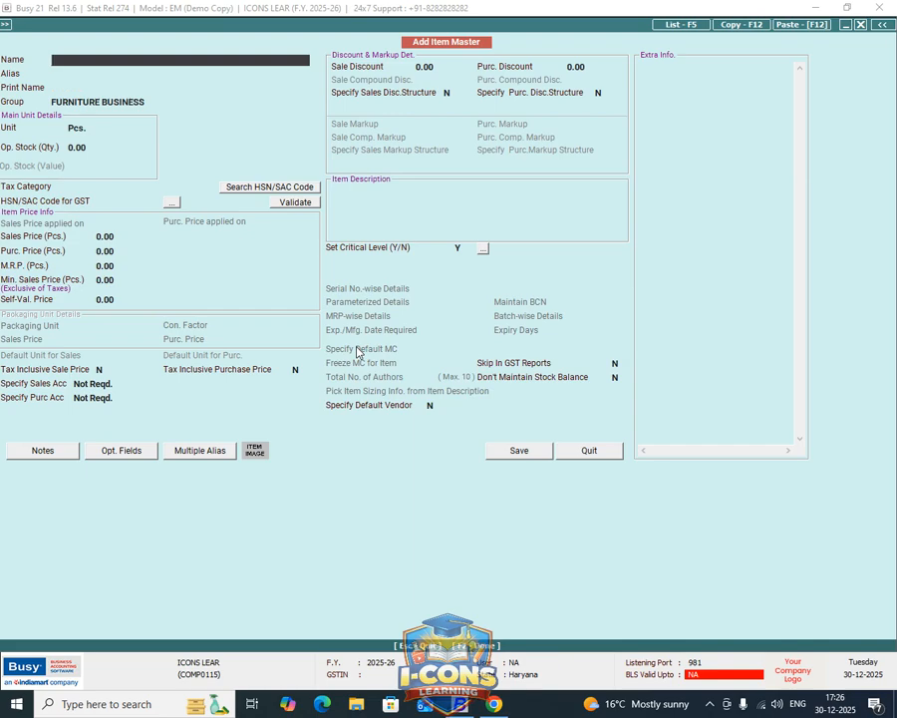
key(Escape)
Start a new purchase order dated 01-04-2025 with the Local-18% purchase type.
key(Right)
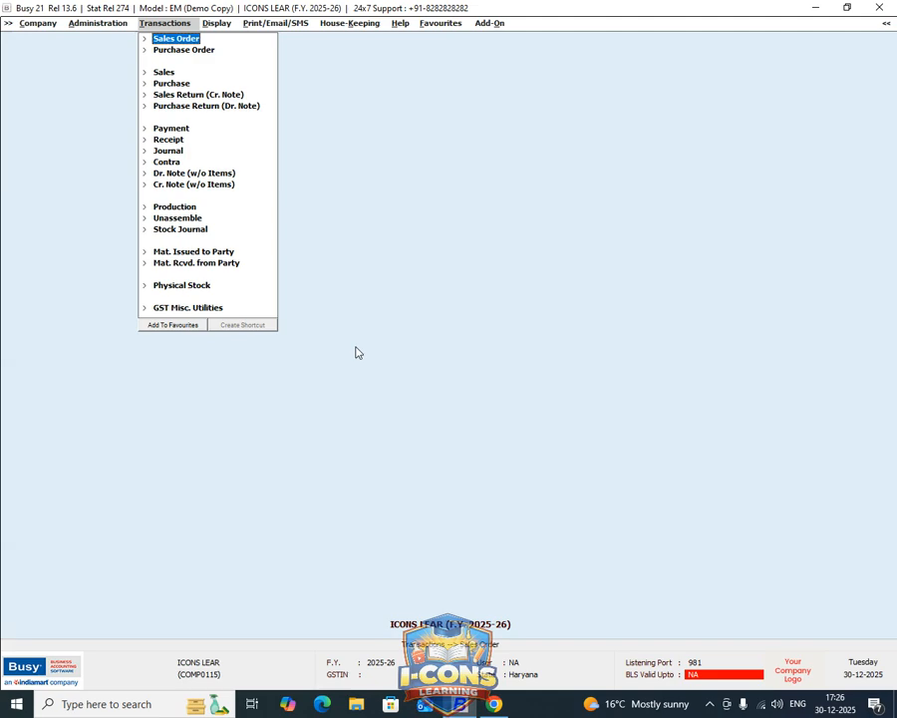
key(Down)
key(Return)
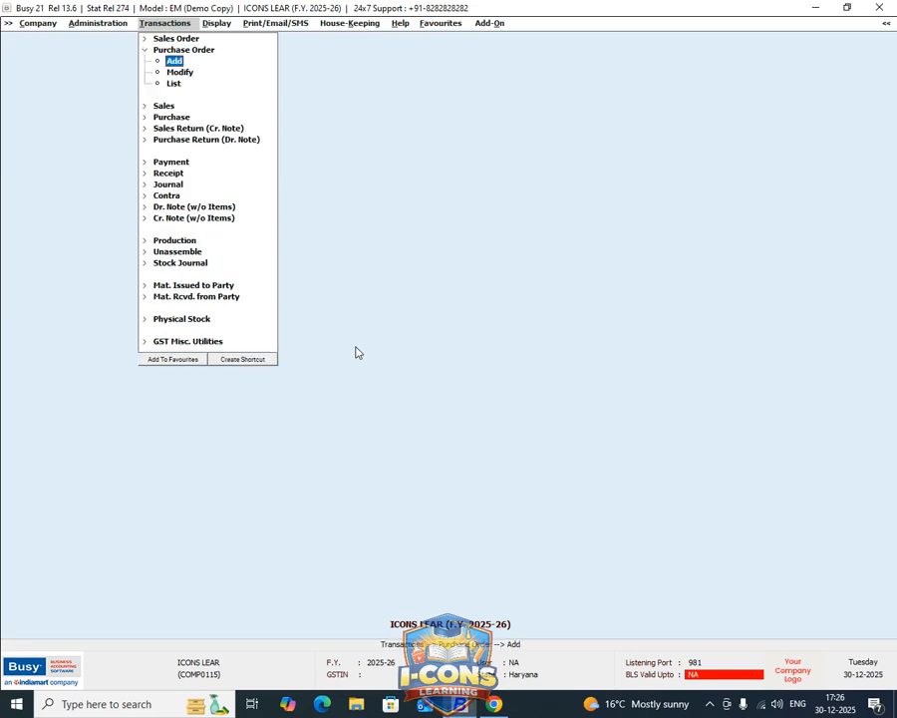
key(Return)
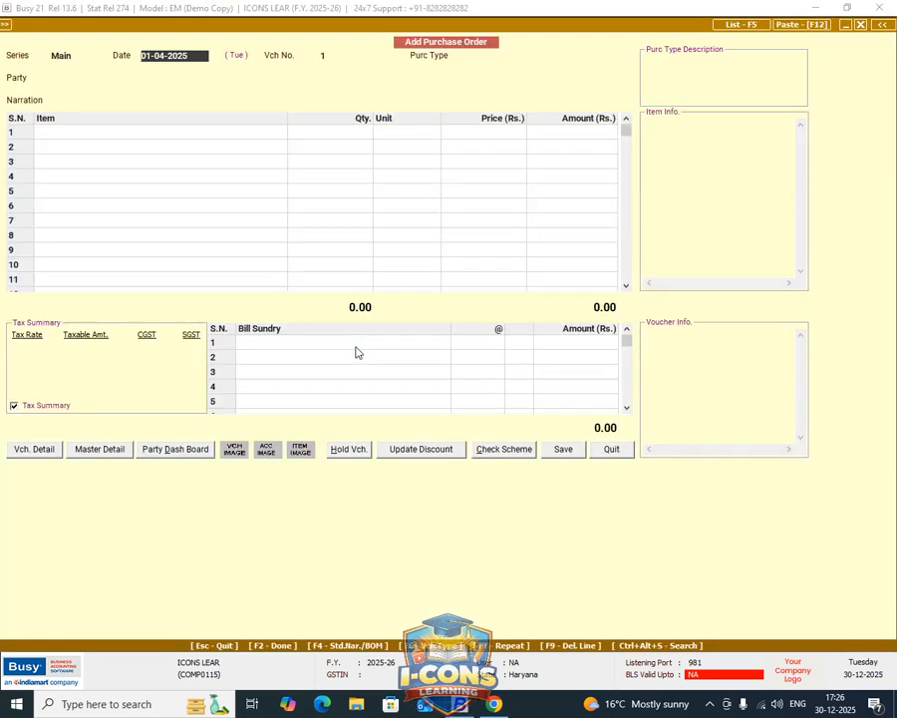
key(Return)
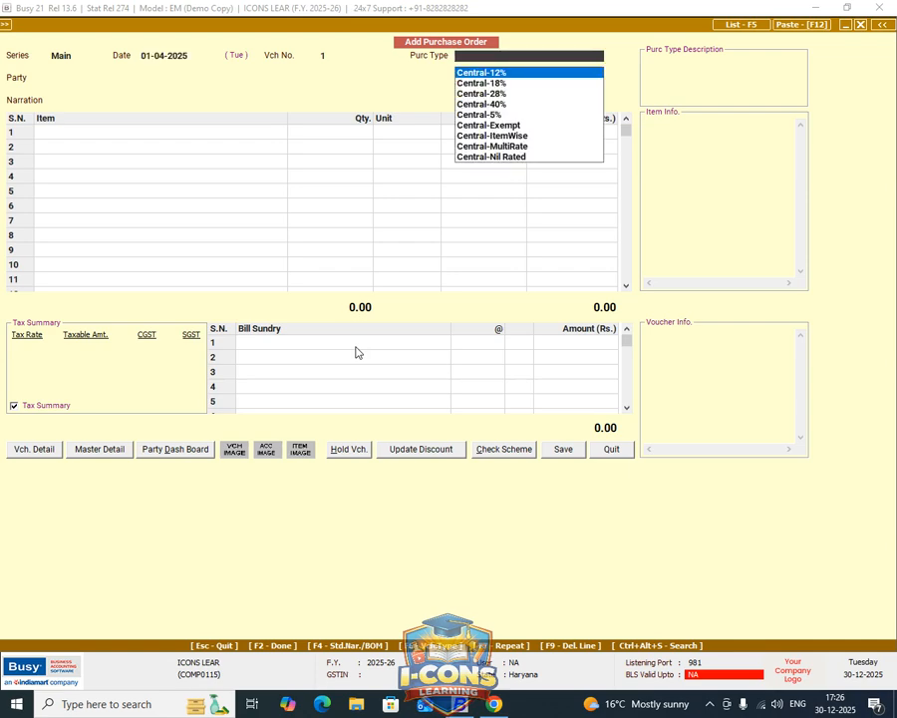
text(L)
key(Down)
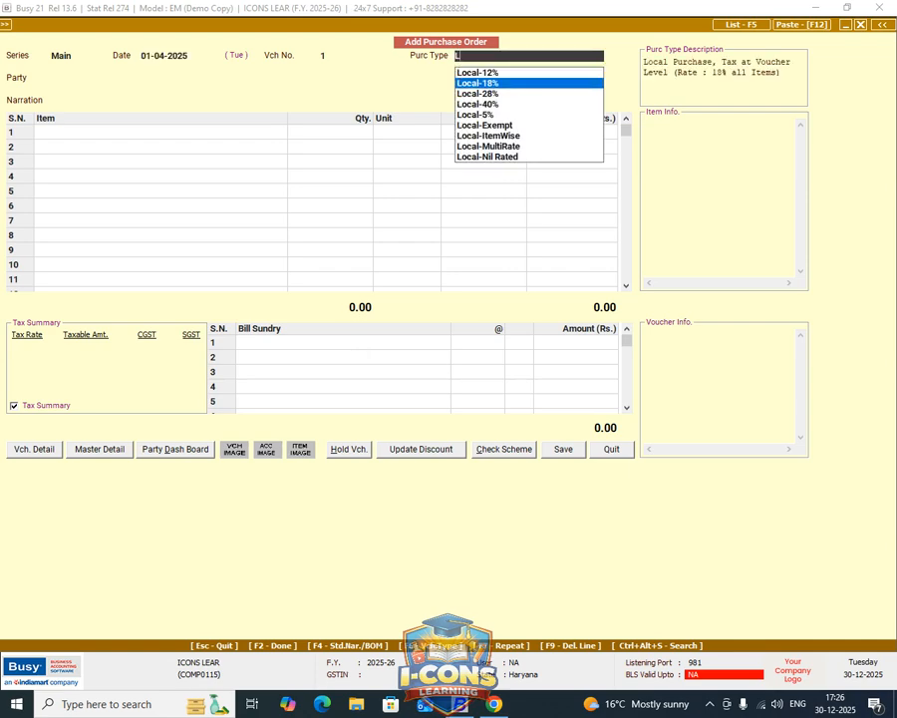
key(Return)
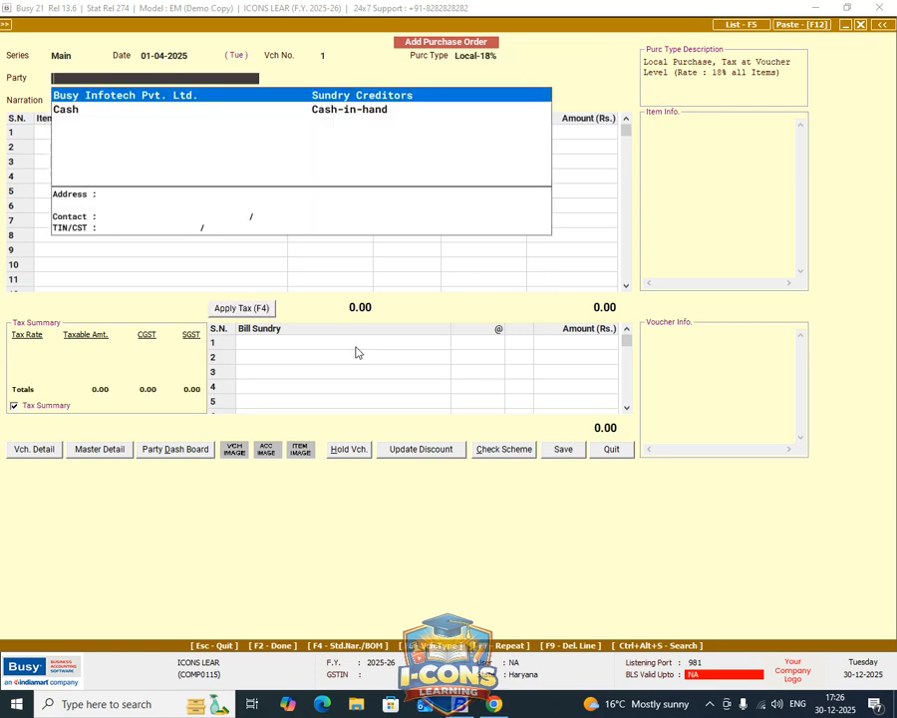
Create a new party account named SHIVA FURNITURE from the purchase order and assign it to the Sundry Creditors group.
key(alt+c)
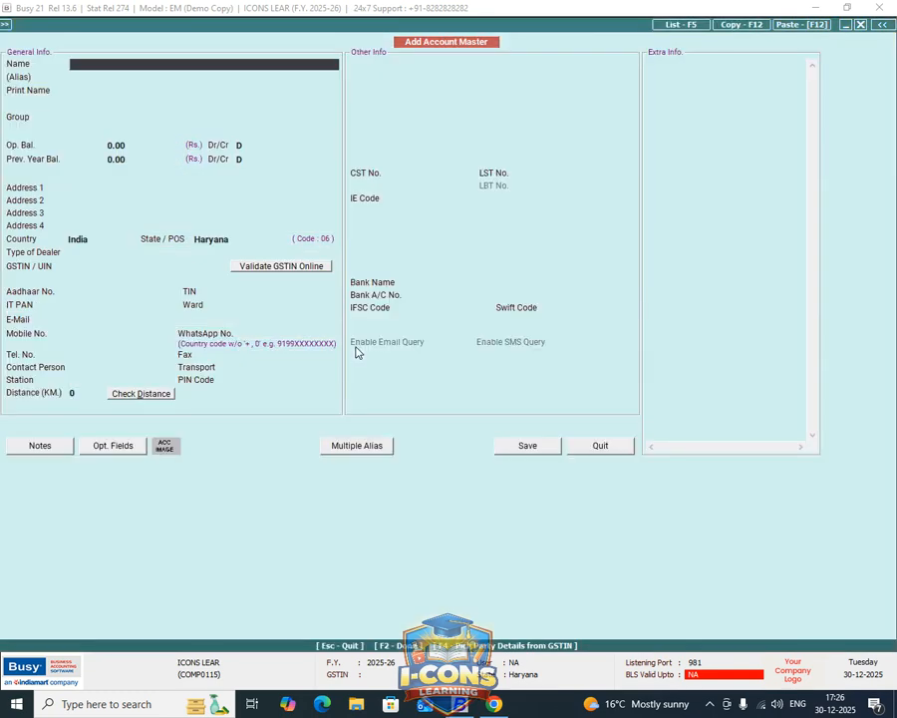
text(SHIVA FURNIT)
key(BackSpace)
key(BackSpace)
text(ITURE)
key(Return)
key(Return)
key(Return)
text(S)
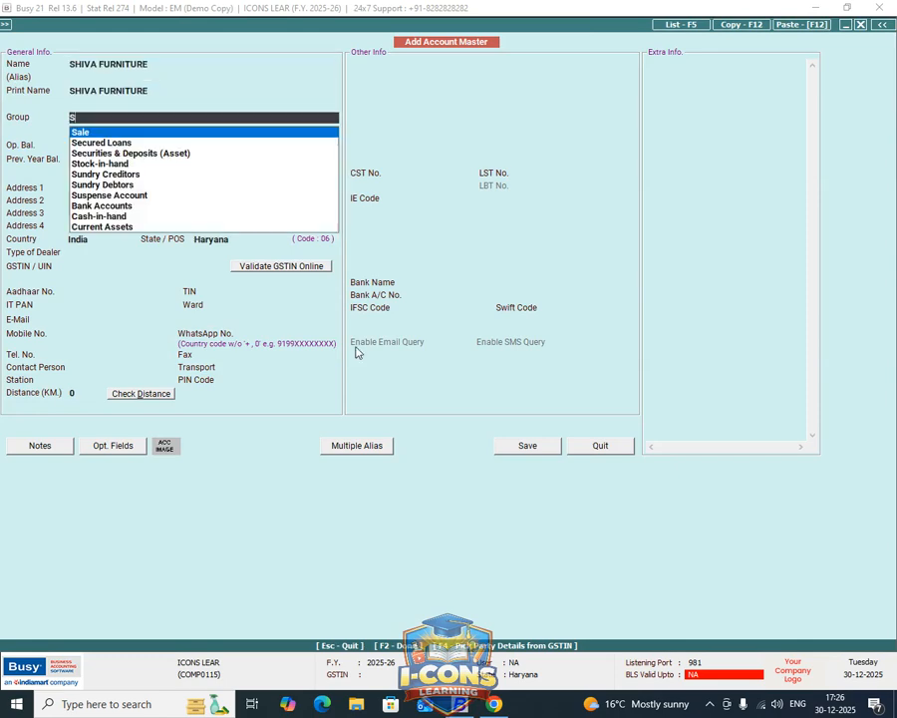
key(Down)
key(Down)
key(Down)
key(Return)
key(Return)
key(Return)
key(Return)
key(Return)
key(Return)
key(Return)
key(Return)
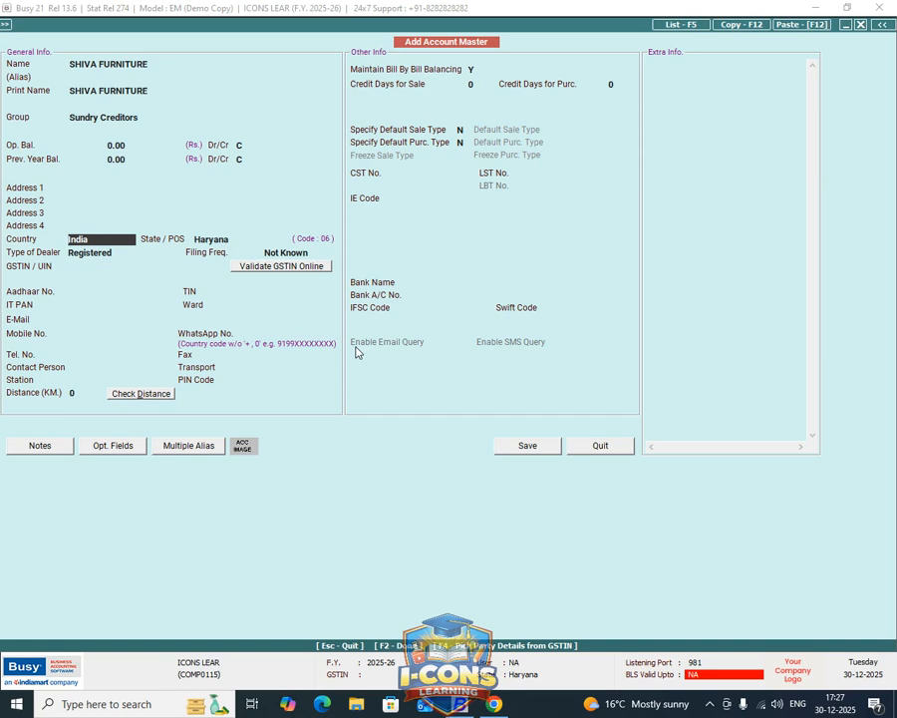
Save the SHIVA FURNITURE account as an Un-Registered dealer and use it as the purchase order's party.
key(alt+a)
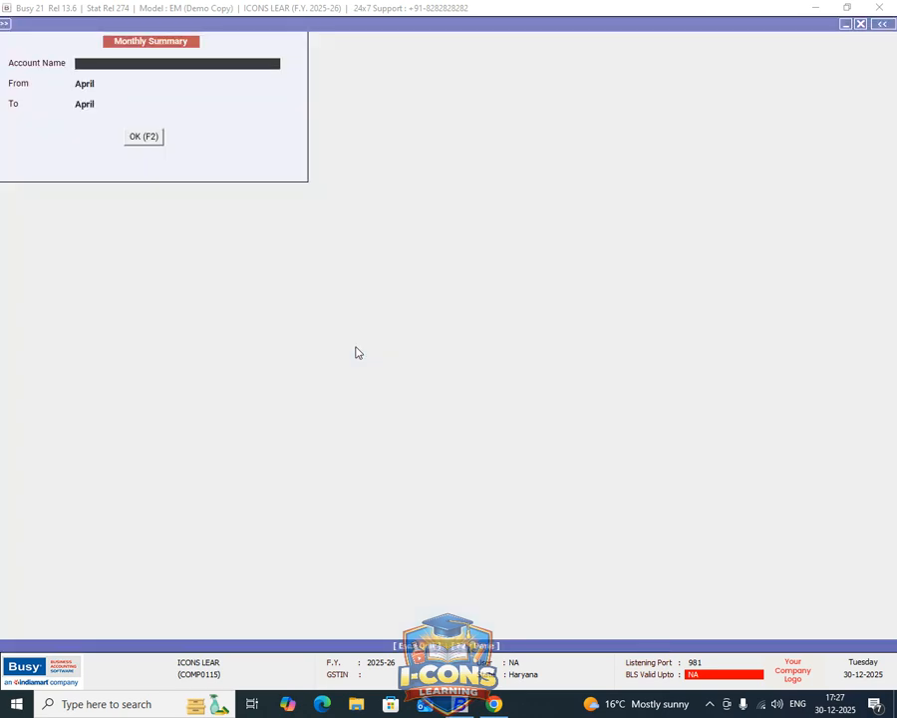
key(Escape)
key(F2)
key(Left)
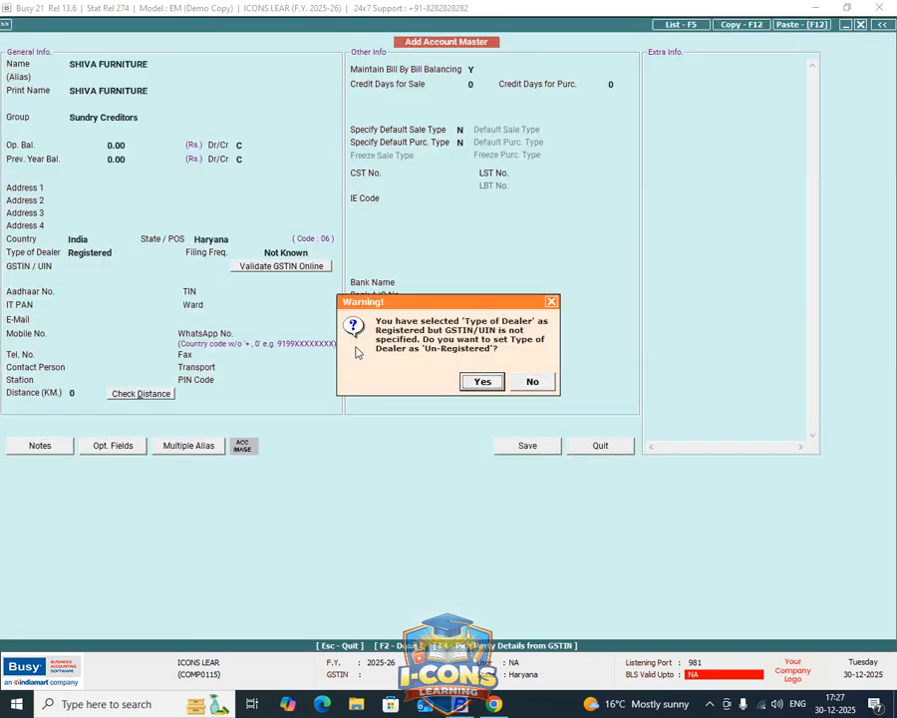
key(Return)
key(Return)
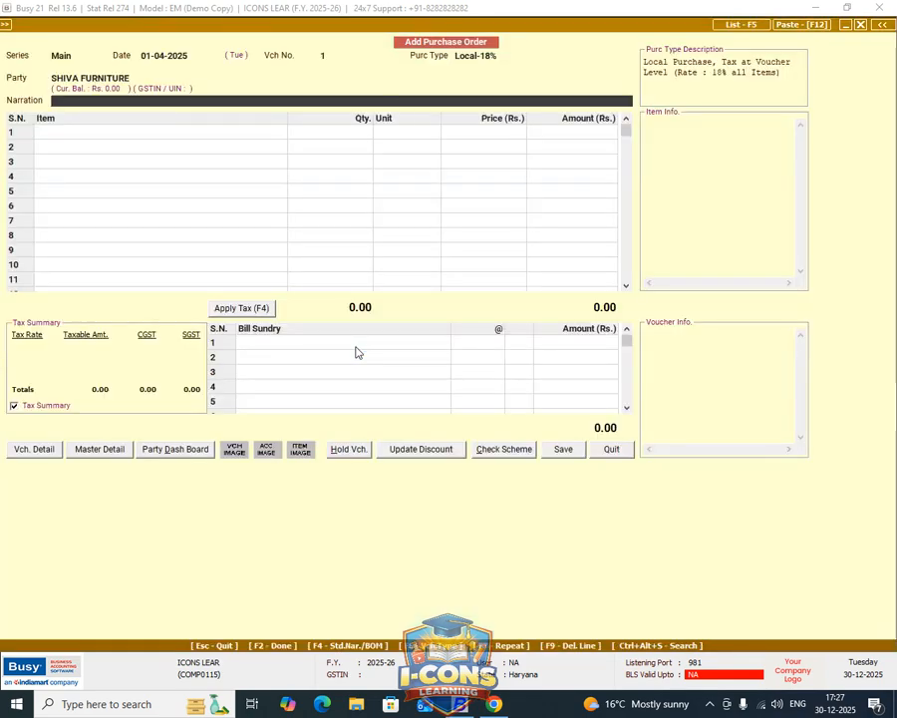
Add the item CHAIRS to the purchase order with a quantity of 10 Pcs. at a price of Rs. 600.
key(Return)
key(Return)
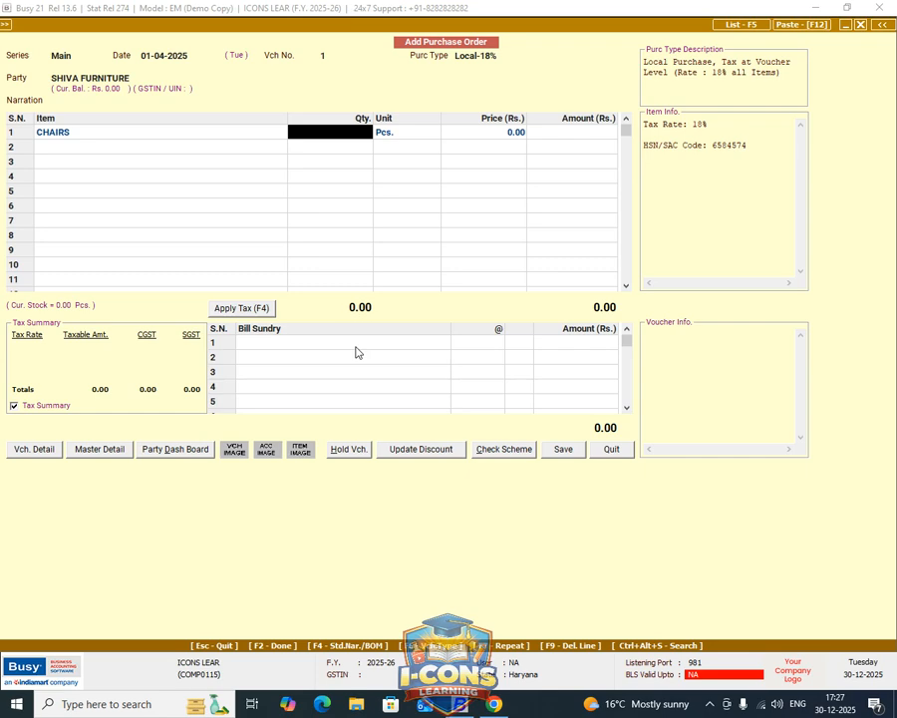
text(10)
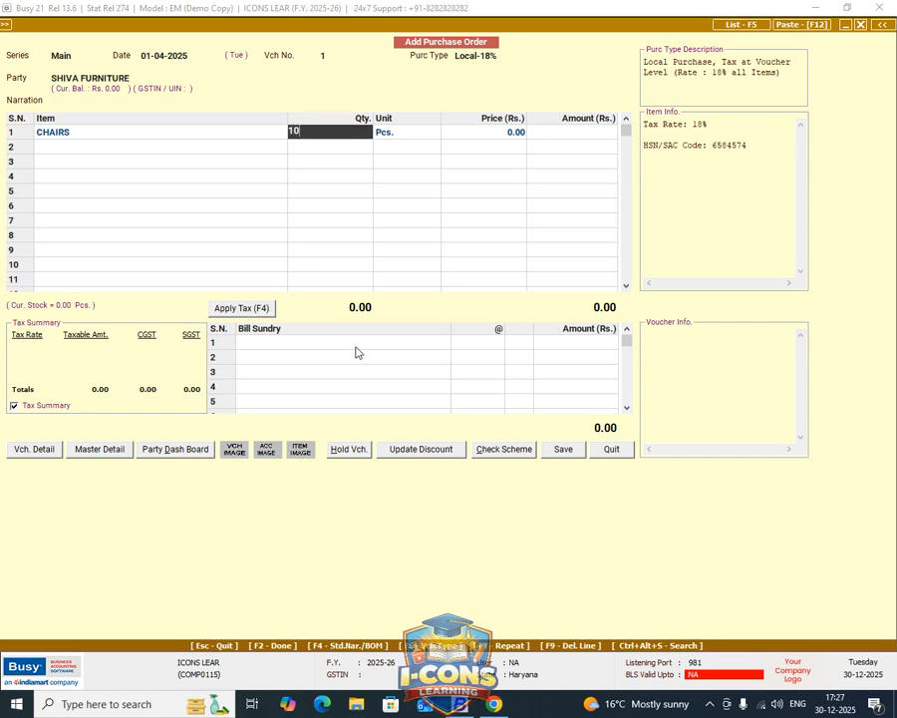
key(Return)
key(Return)
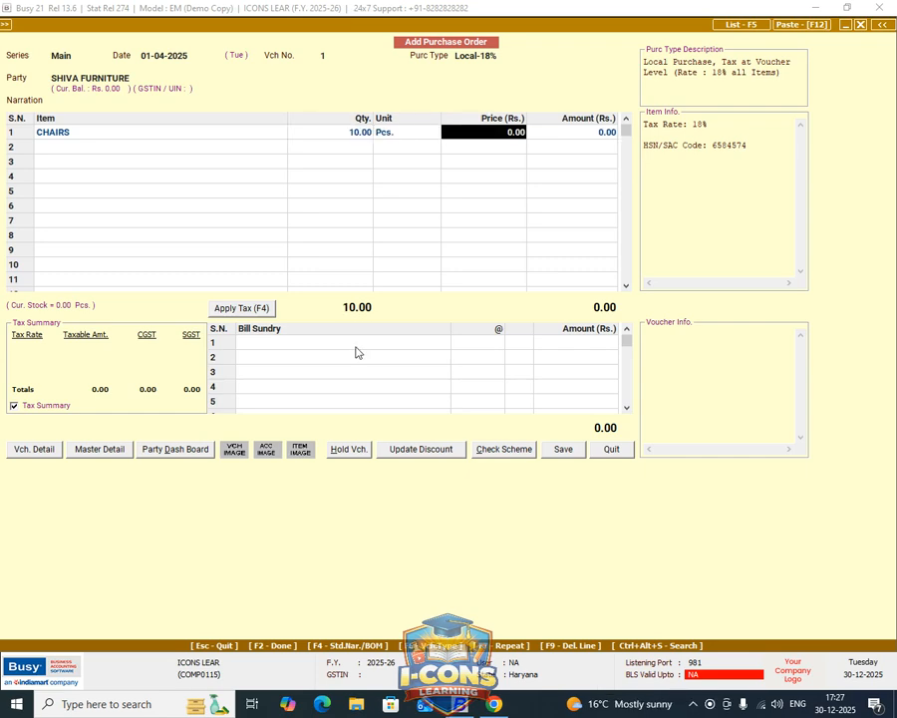
text(600)
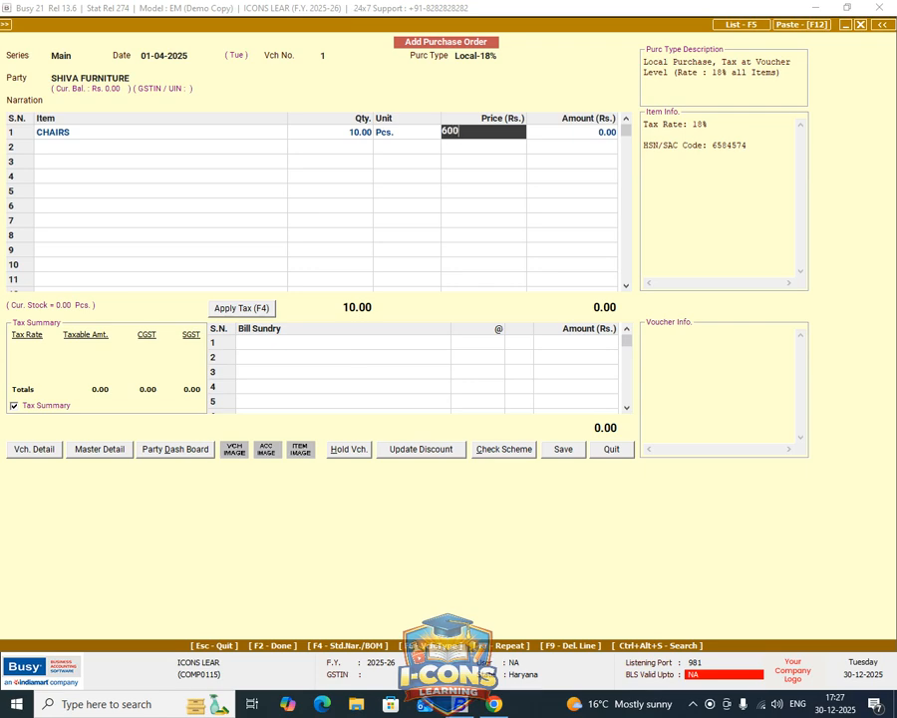
key(Return)
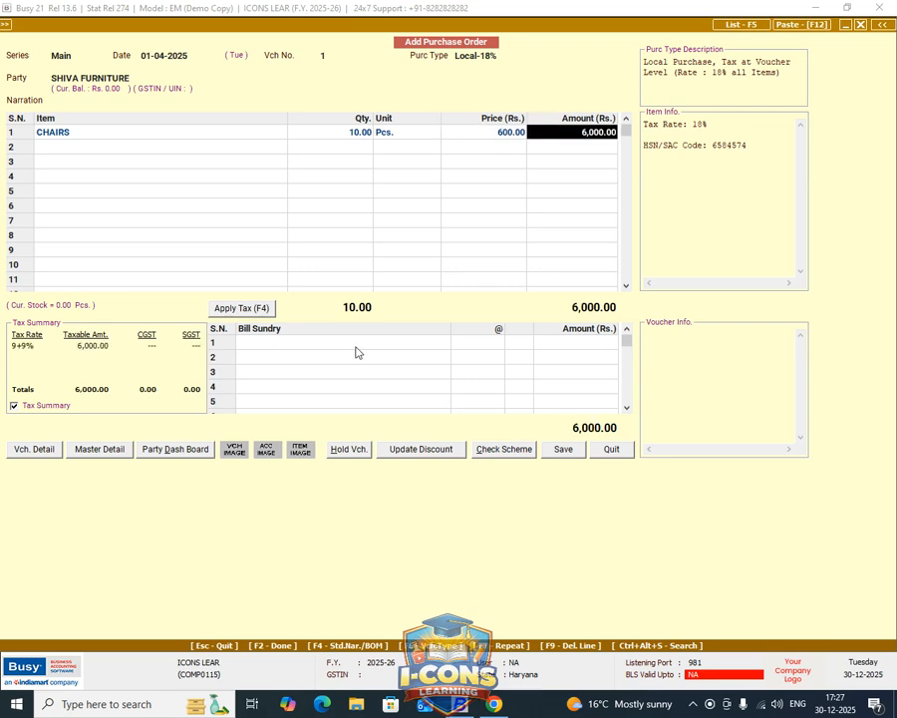
key(Return)
key(Return)
Apply CGST and SGST at 9% each to the purchase order and save the voucher.
key(F4)
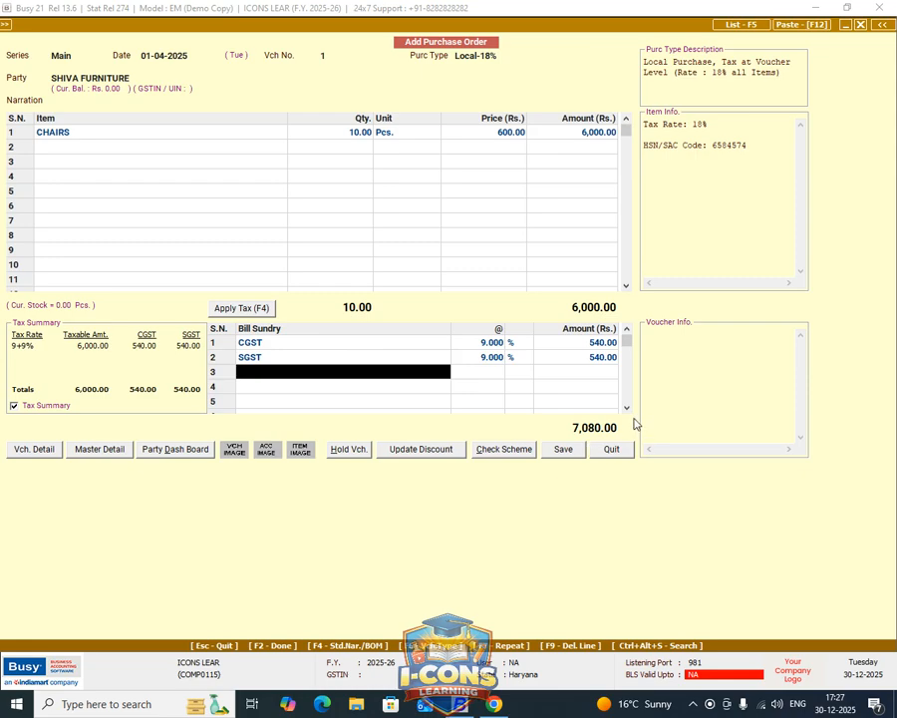
key(Up)
key(Up)
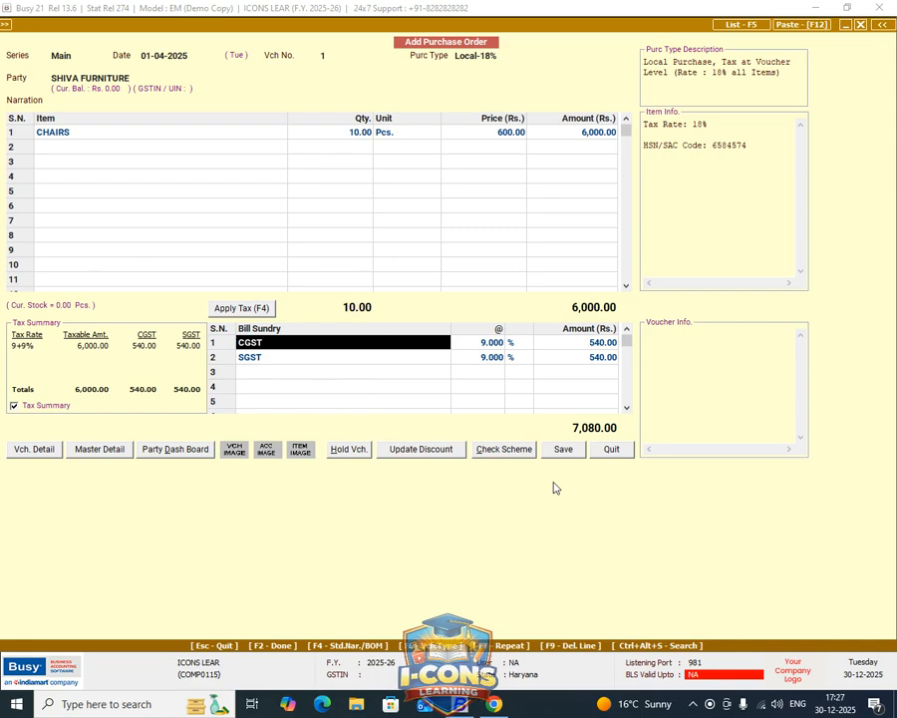
key(F2)
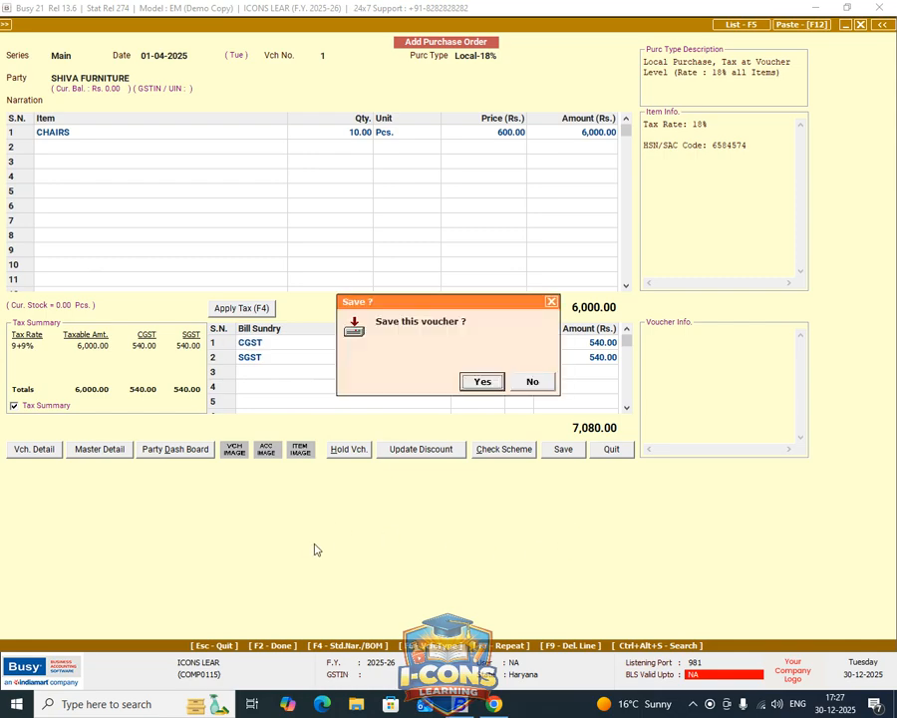
key(Return)
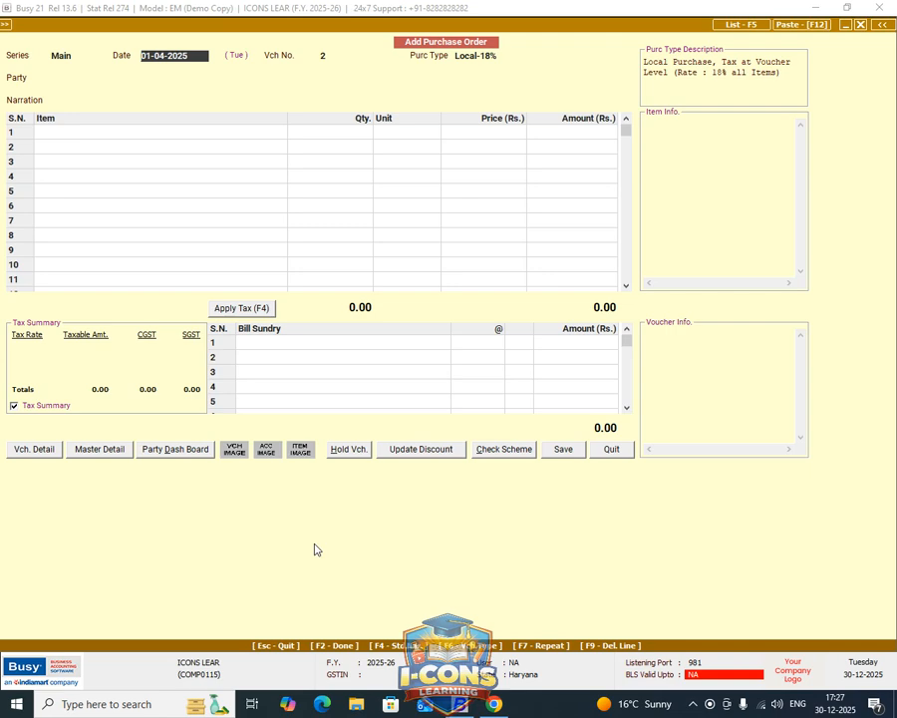
key(Escape)
key(Return)
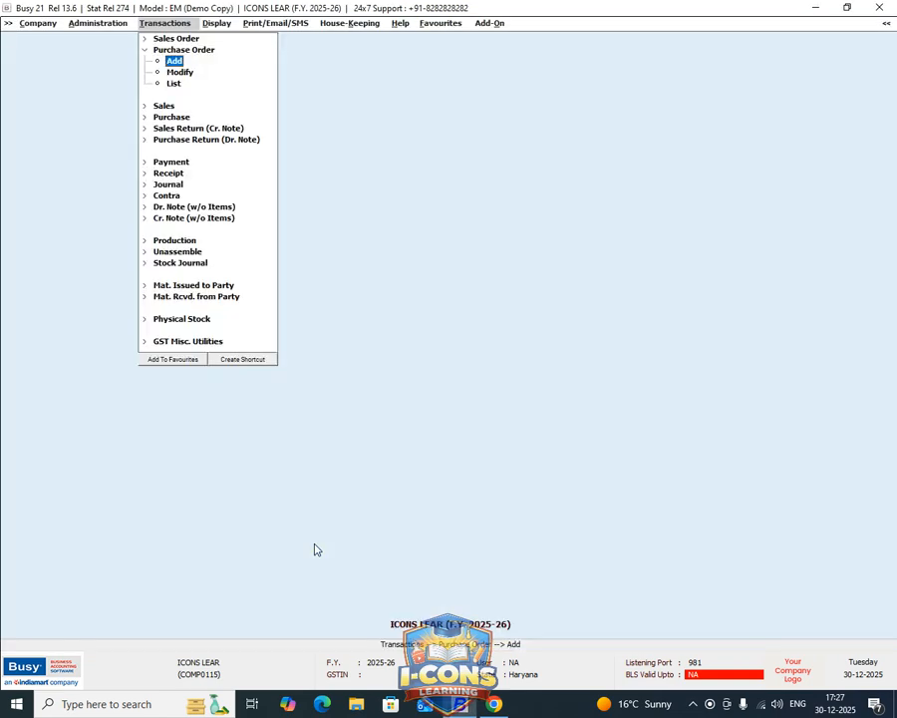
Bring up the pending order reports within the order processing reports.
key(Left)
key(Escape)
key(Right)
key(Return)
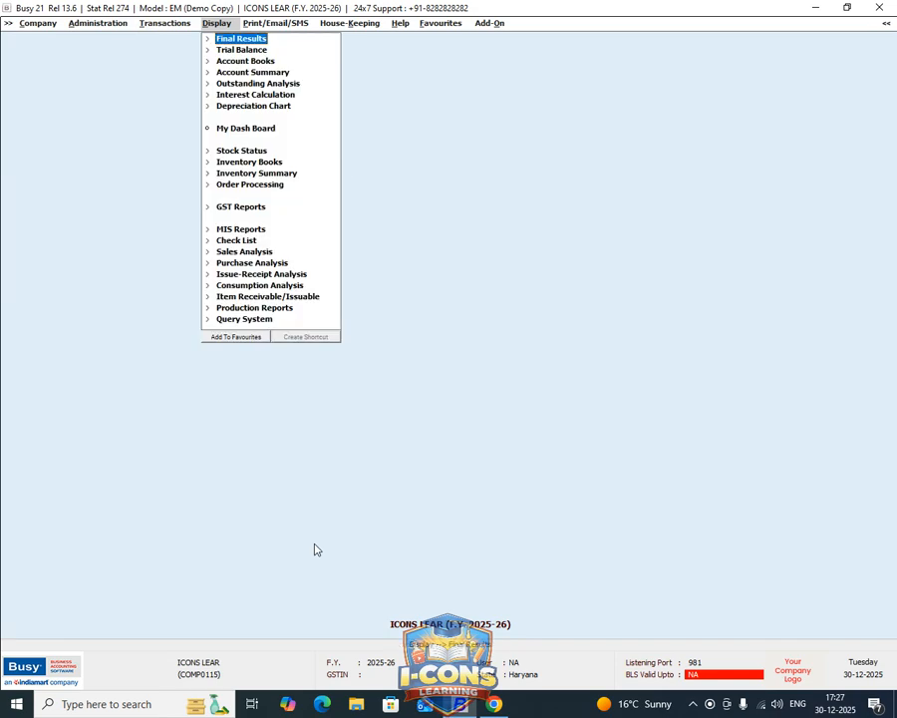
key(Down)
key(Down)
key(Down)
key(Down)
key(Down)
key(Down)
key(Down)
key(Down)
key(Down)
key(Down)
key(Down)
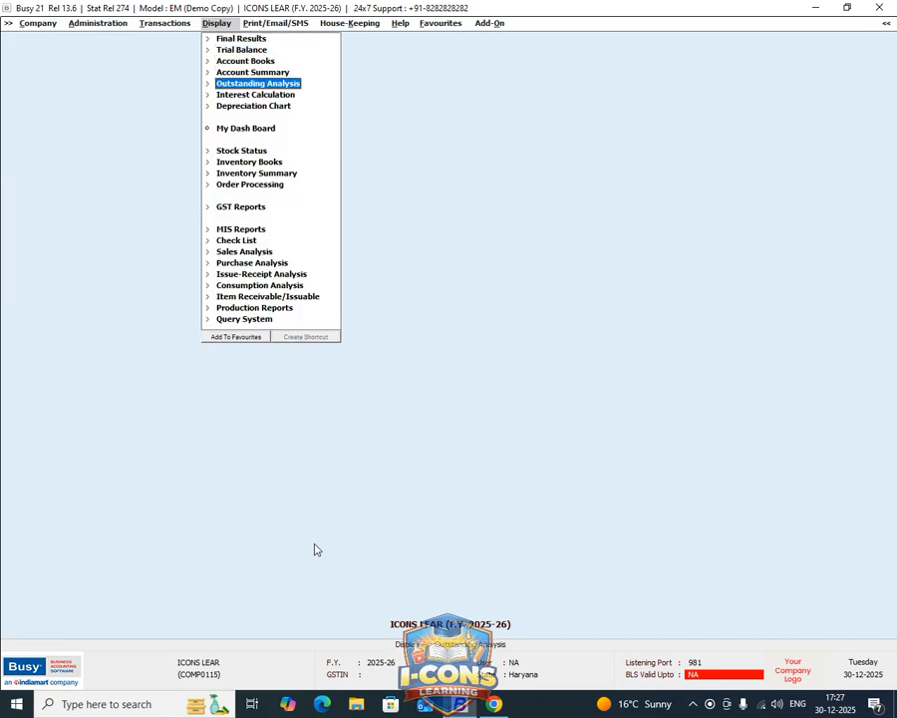
key(Return)
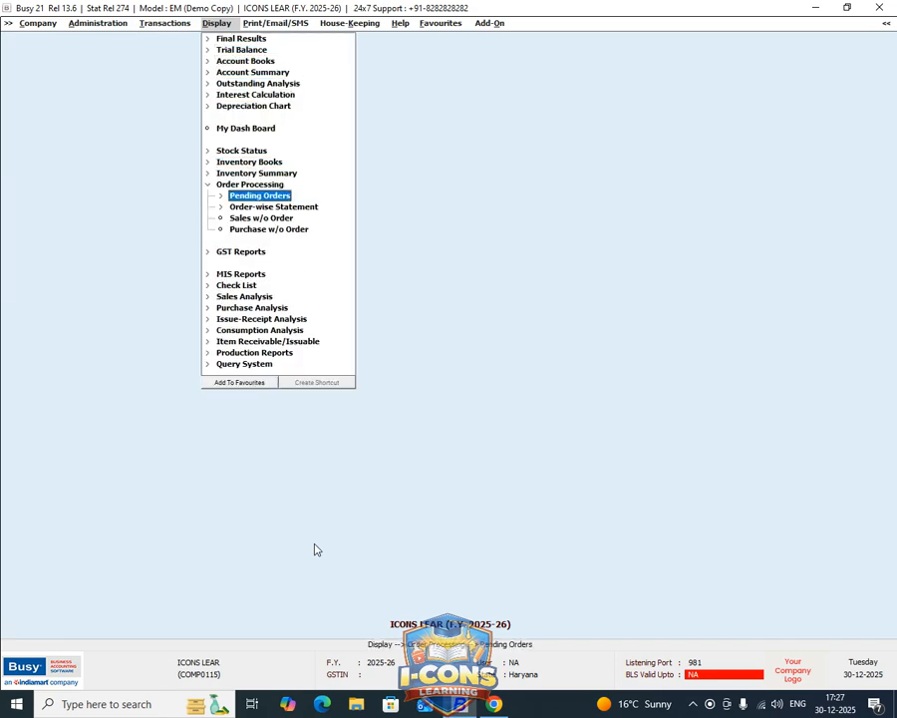
key(Down)
key(Down)
key(Down)
key(Up)
key(Up)
Display the item-wise pending purchase orders for CHAIRS across all accounts, with order status as on 01-04-2025.
key(Up)
key(Return)
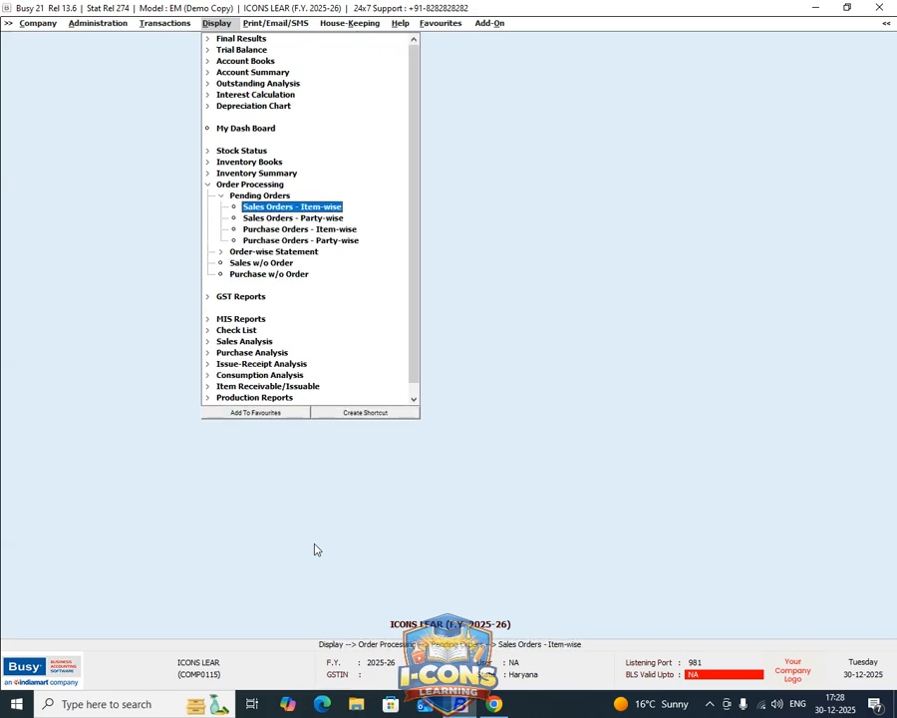
key(Down)
key(Down)
key(Down)
key(Up)
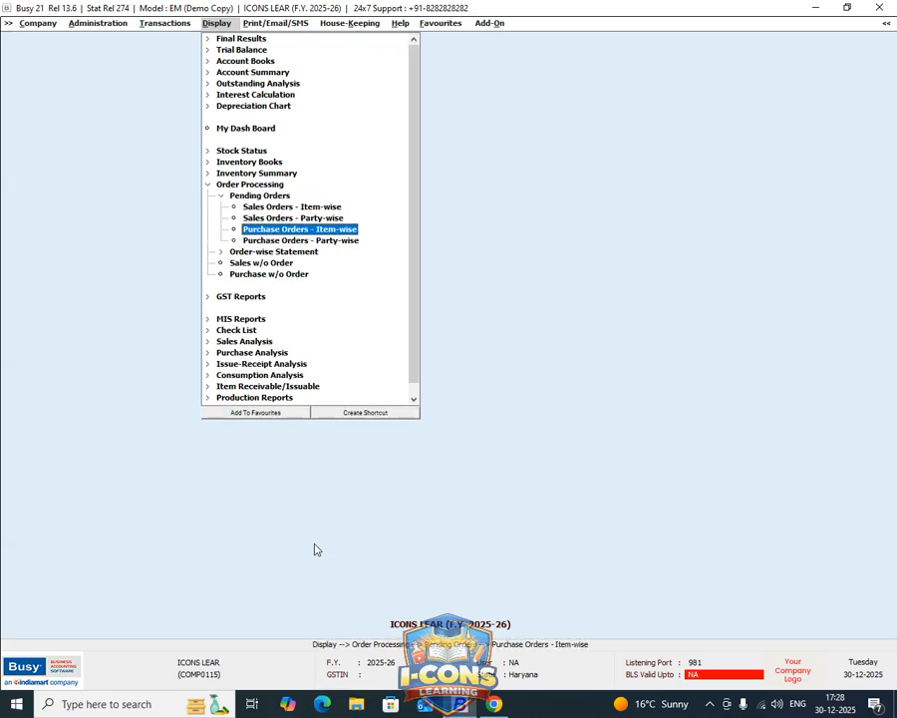
key(Down)
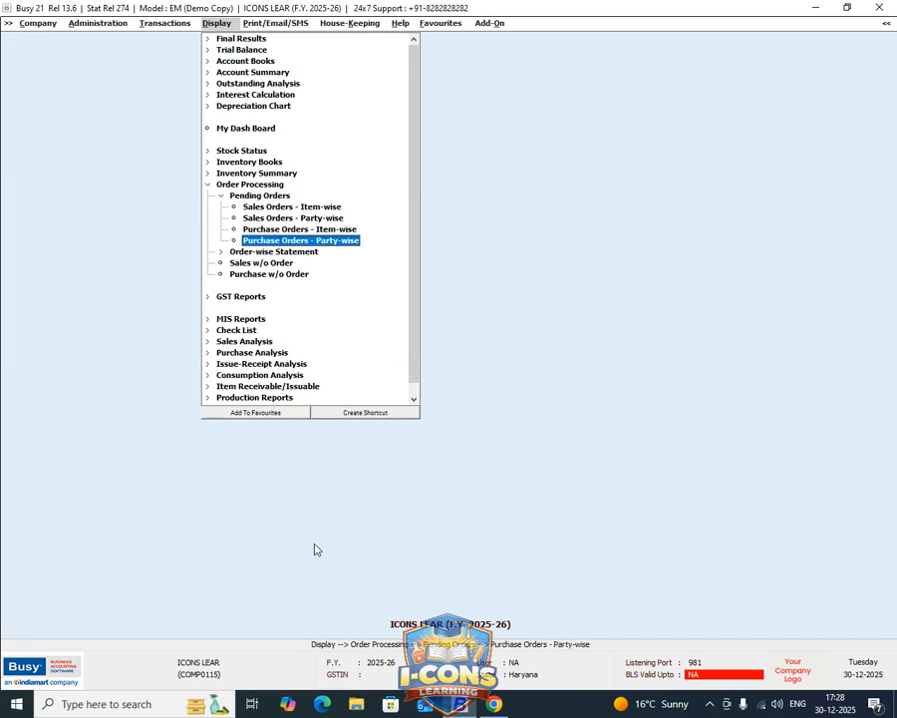
key(Up)
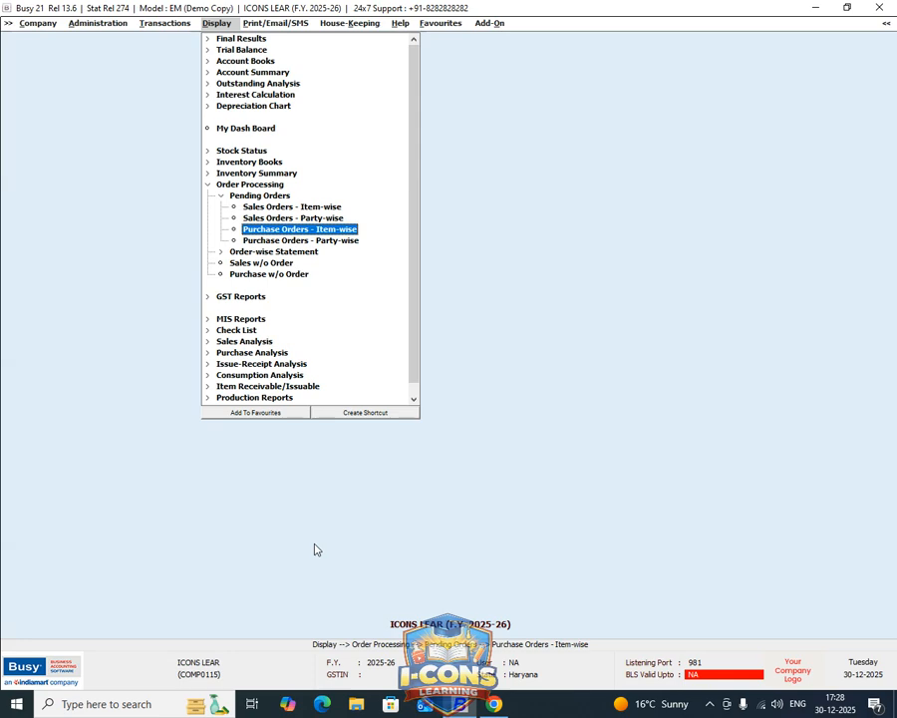
key(Return)
key(Return)
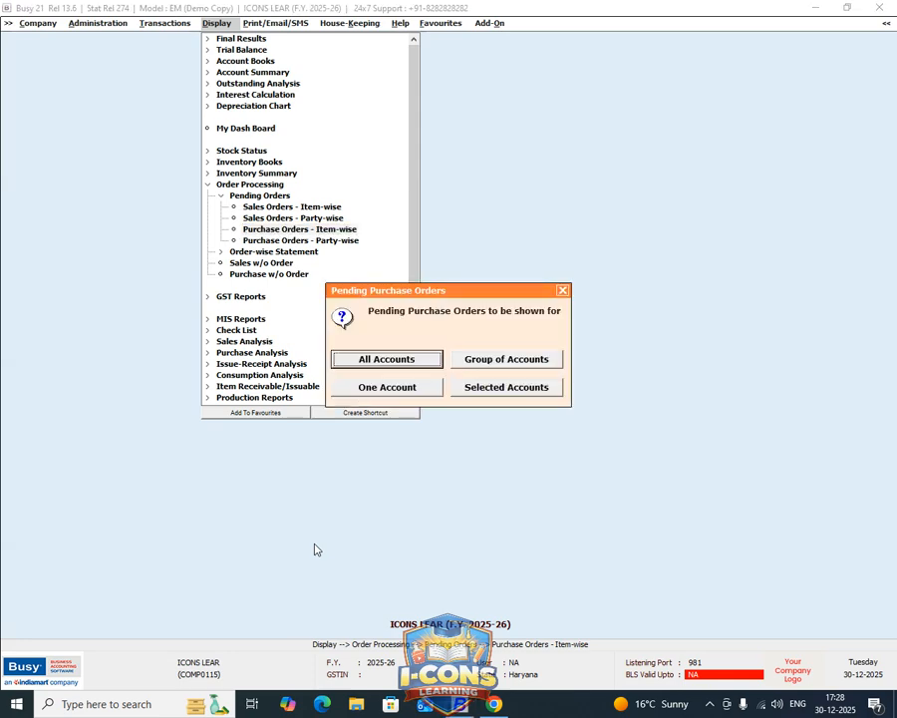
key(Return)
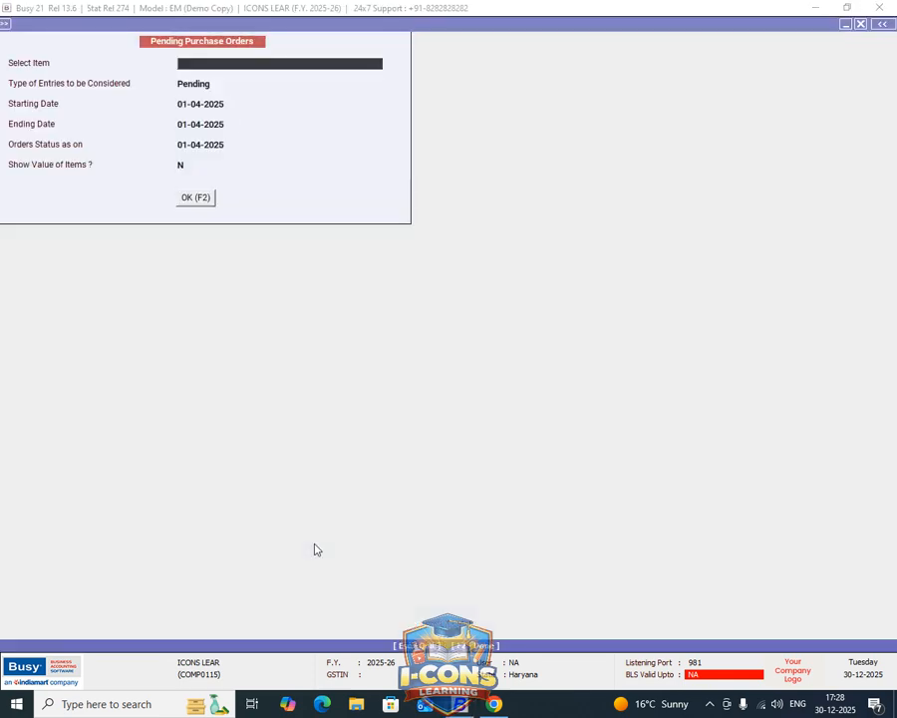
key(Return)
key(Return)
key(Return)
key(Return)
key(Return)
key(Return)
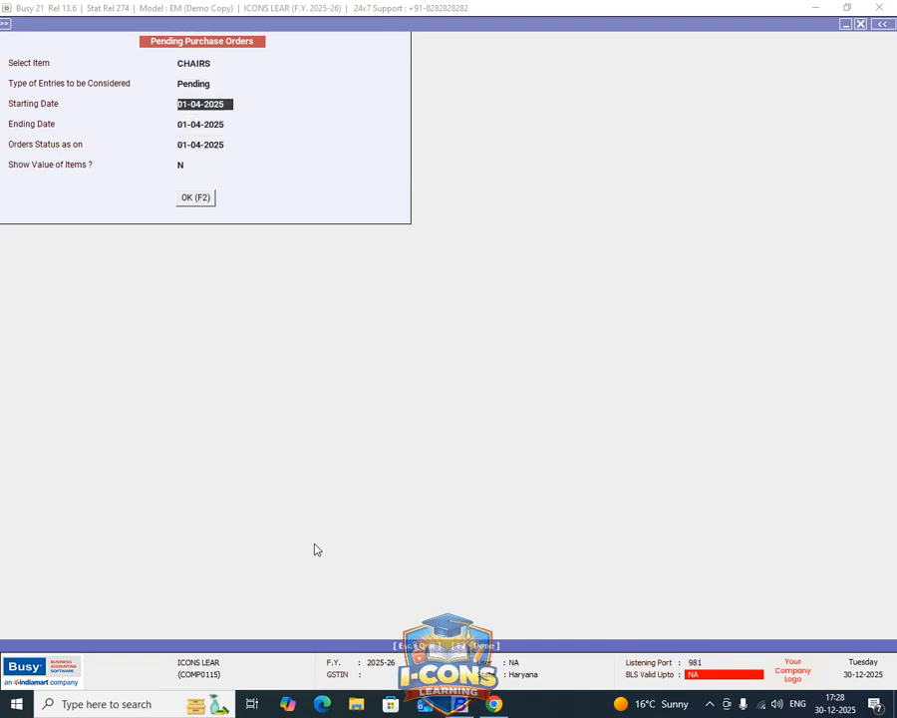
key(Return)
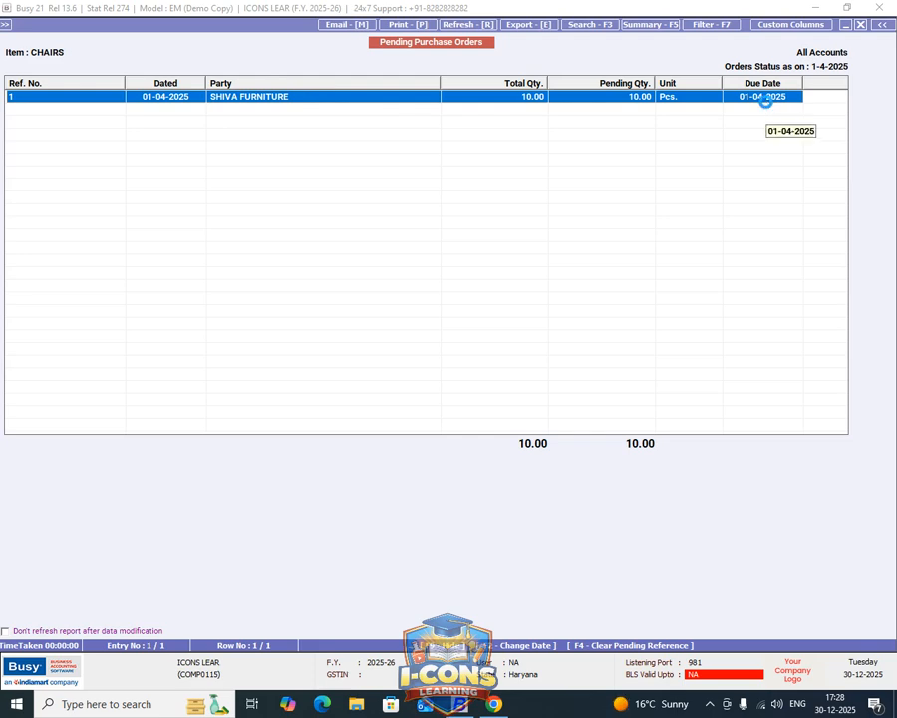
Open the SHIVA FURNITURE purchase order from the pending orders report to review it, and close both without changes.
double_click(767, 99)
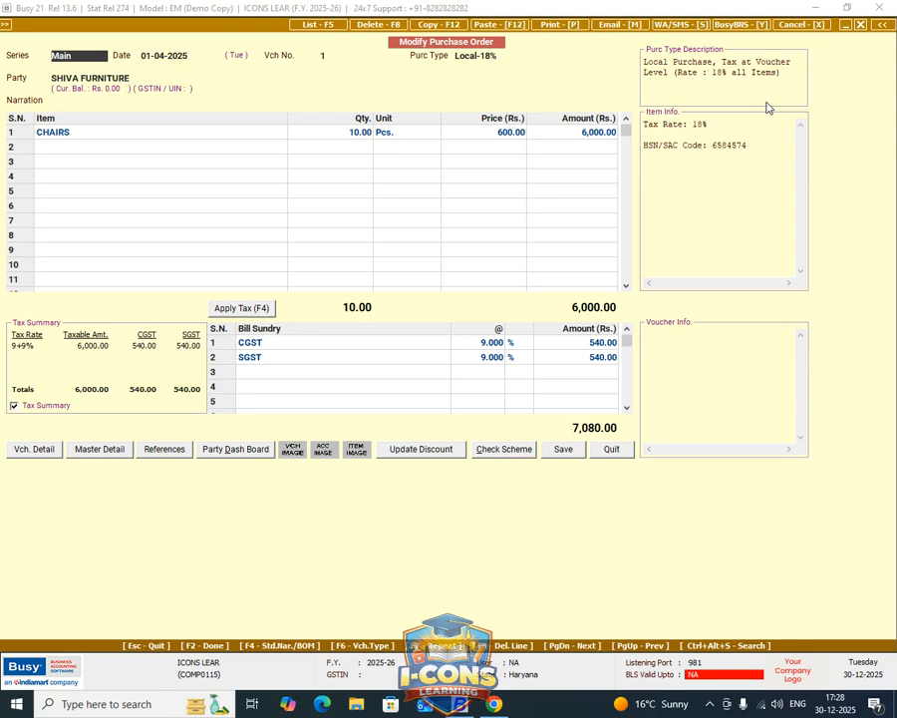
key(Escape)
key(Escape)
key(Escape)
key(Escape)
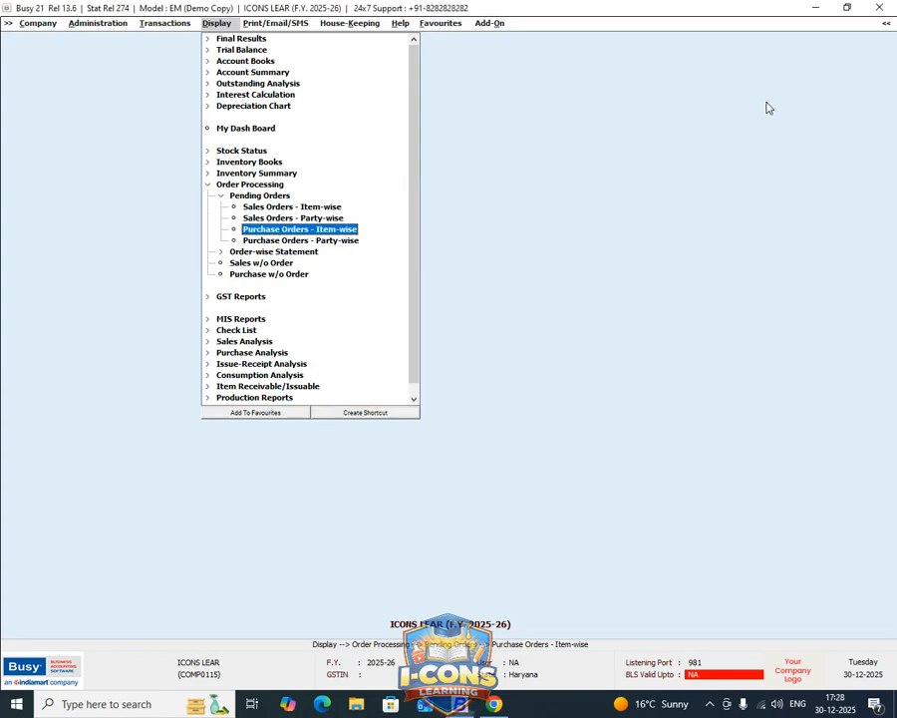
key(Escape)
key(Left)
key(Escape)
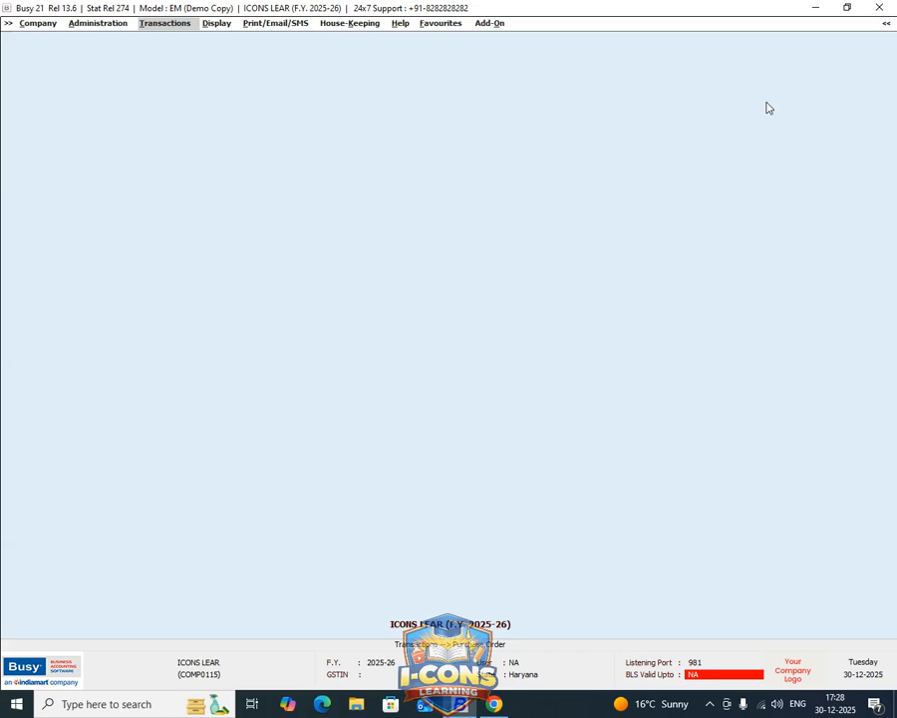
View the stock status of all groups at the end of 01-04-2025 and close the report.
key(Return)
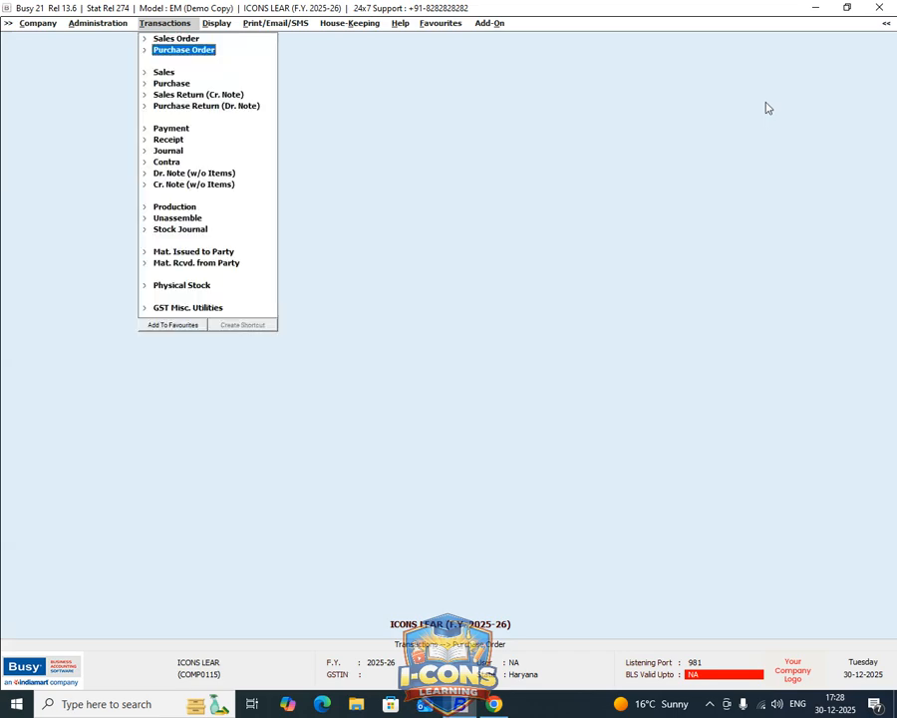
key(Down)
key(Down)
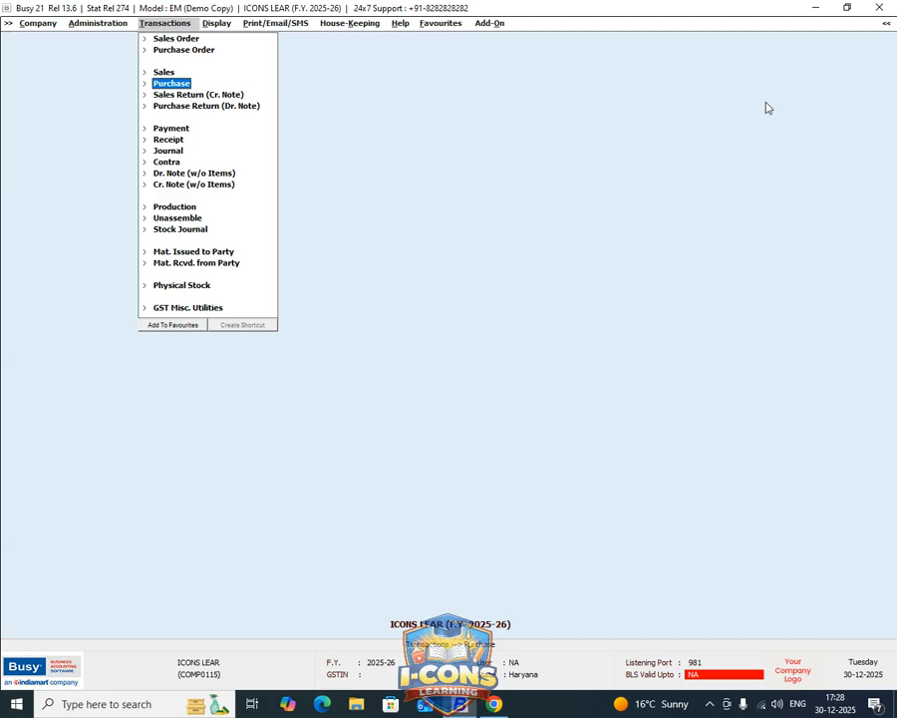
key(alt+s)
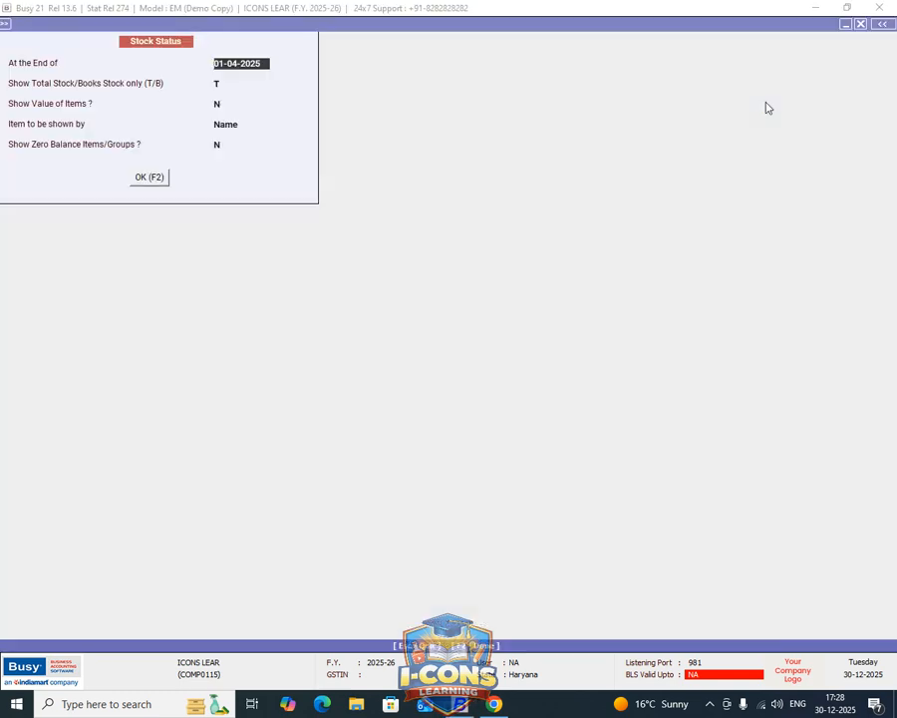
key(F2)
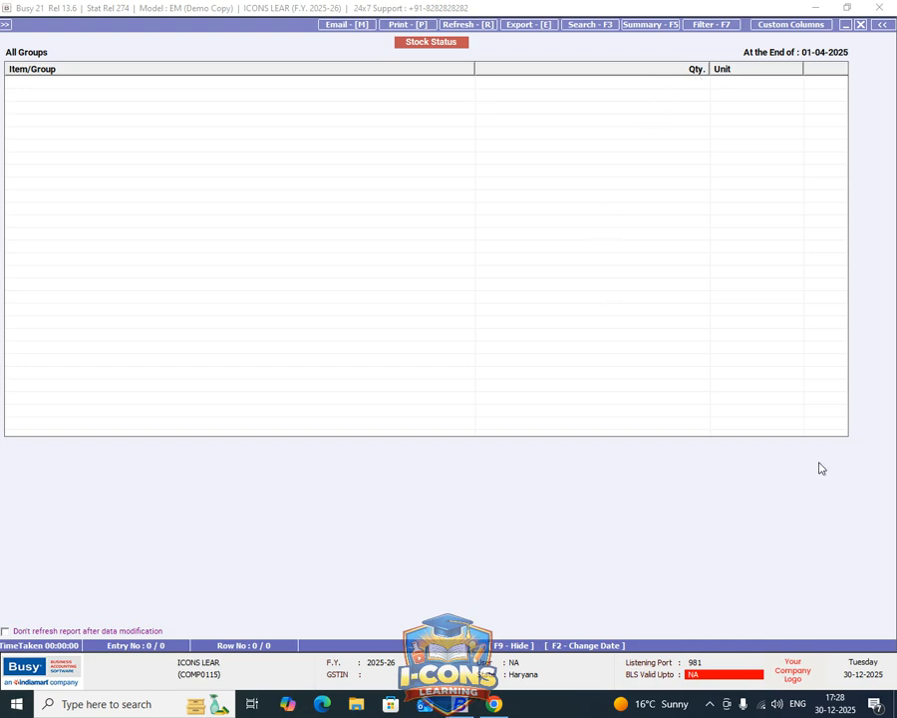
key(Escape)
key(Escape)
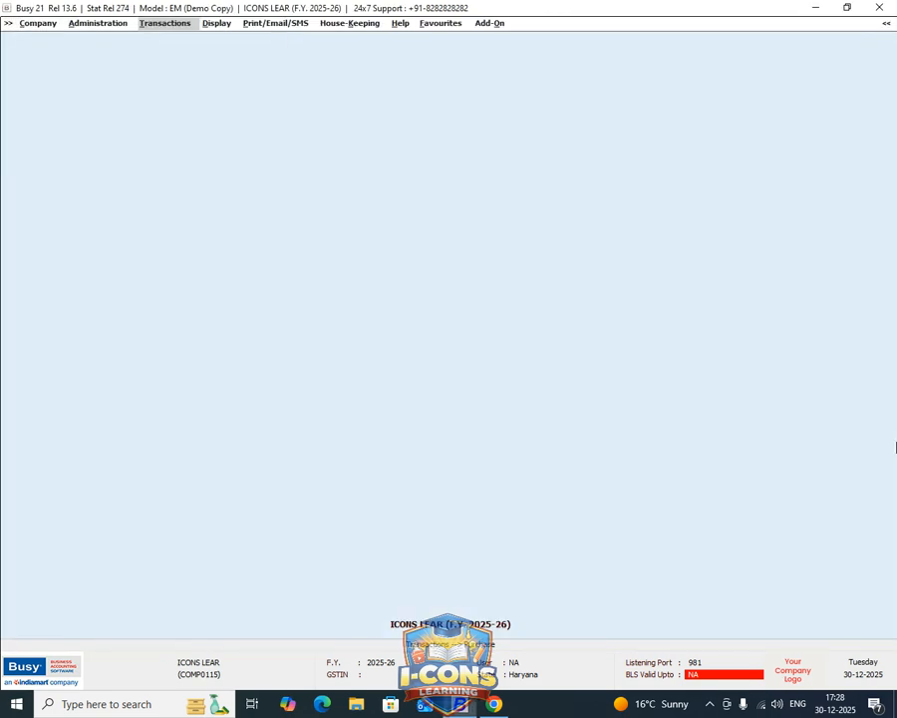
Start a new purchase voucher in the Main series dated 01-04-2025 with purchase type Local-18%.
key(Return)
key(Return)
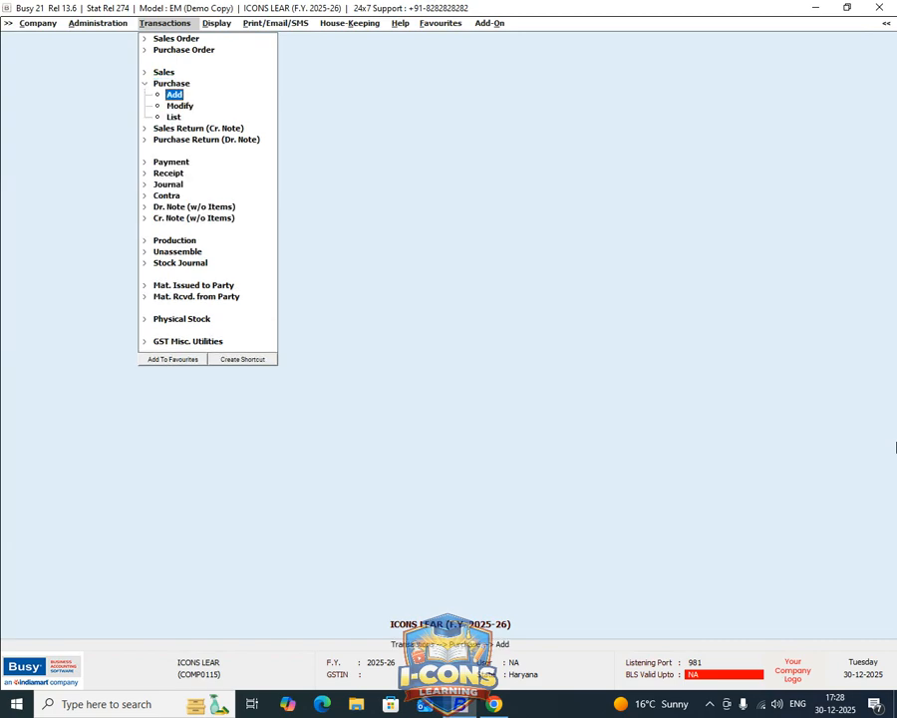
key(Return)
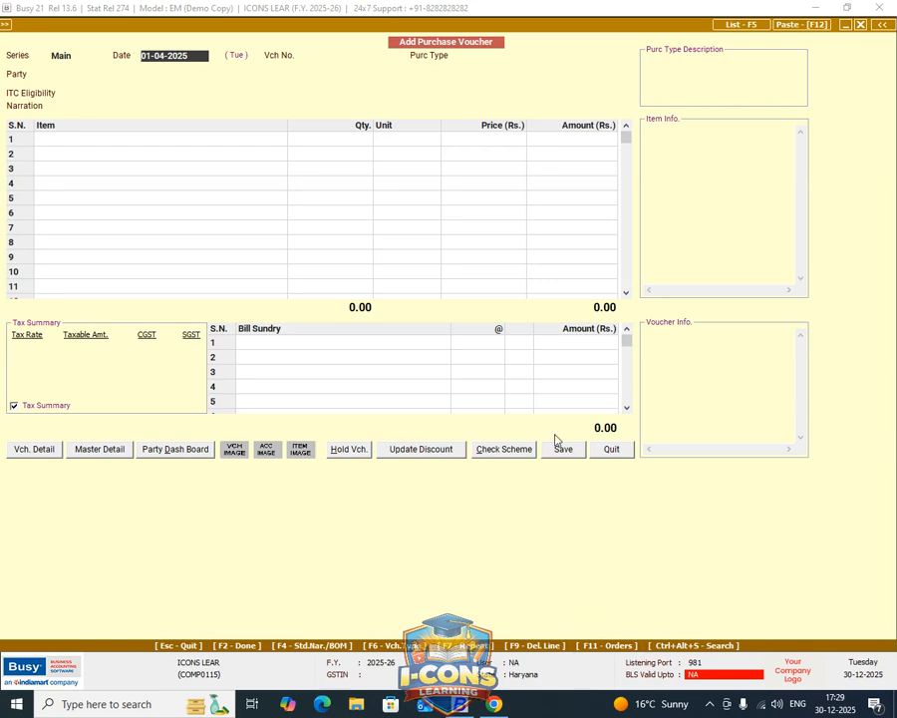
key(F10)
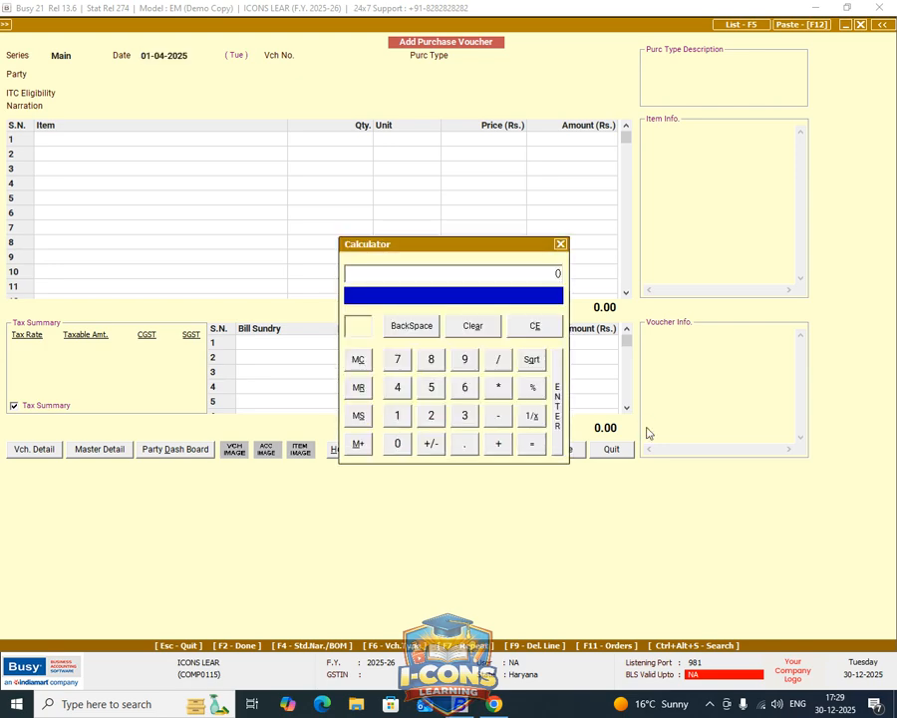
key(Escape)
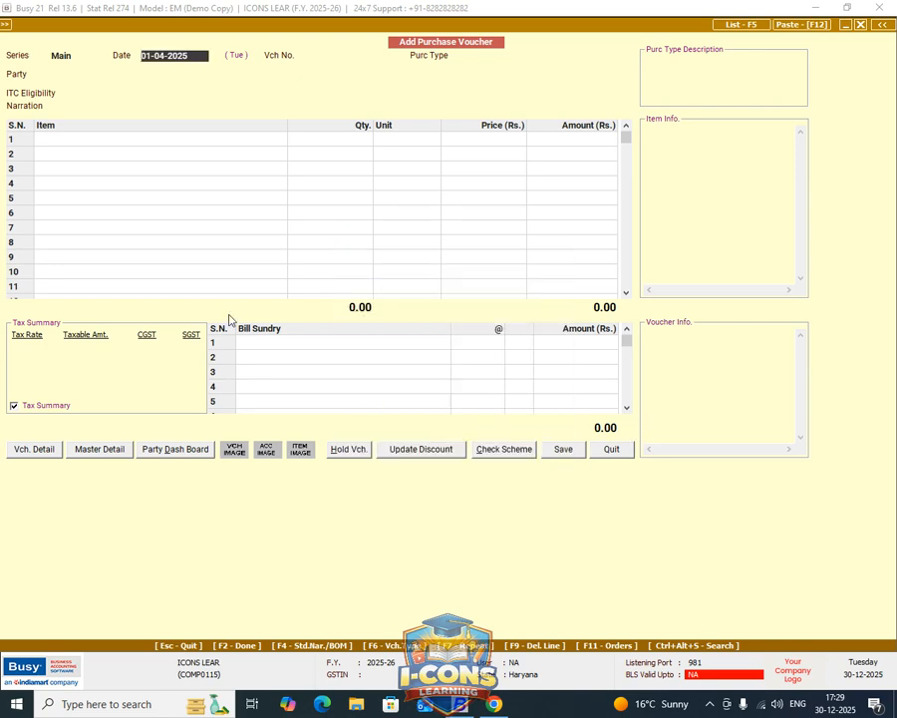
key(Return)
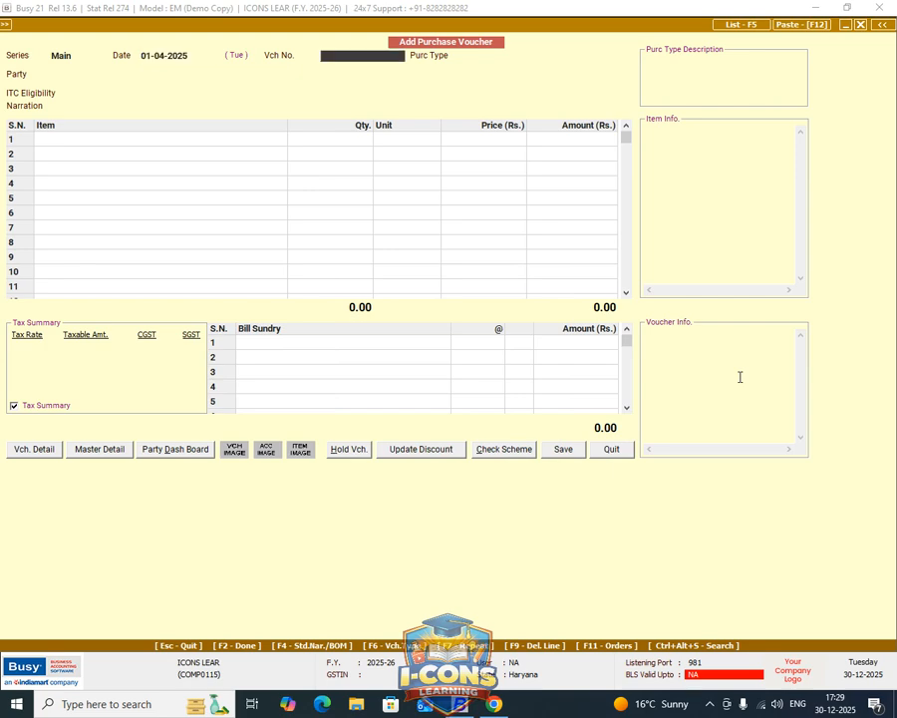
key(Return)
text(L)
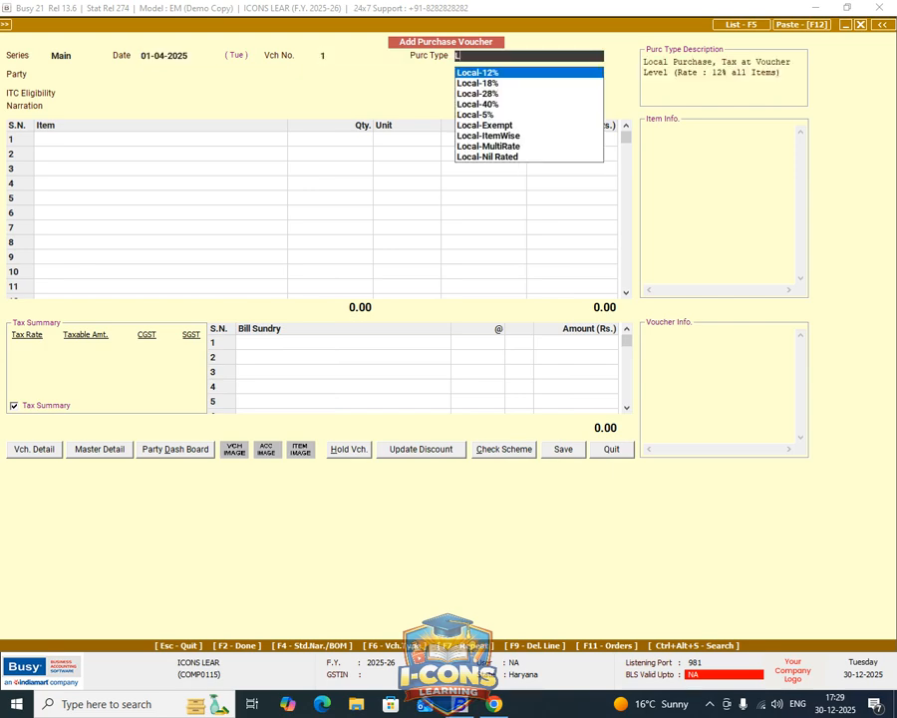
key(Down)
key(Return)
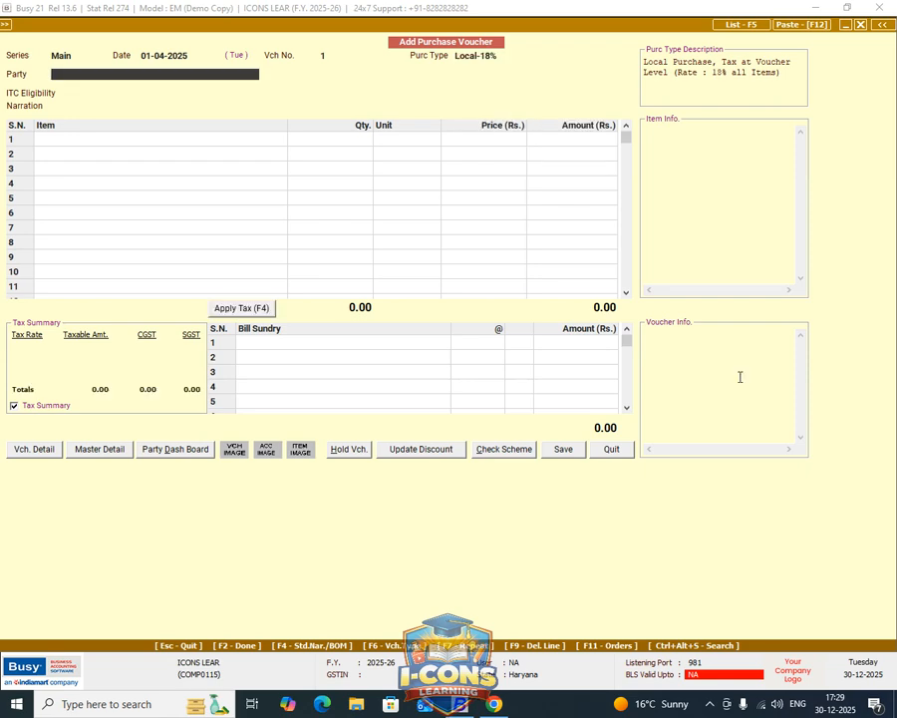
Set SHIVA FURNITURE as the purchase voucher's party and continue with the tax invoice despite its unregistered status.
key(Down)
key(Down)
key(Return)
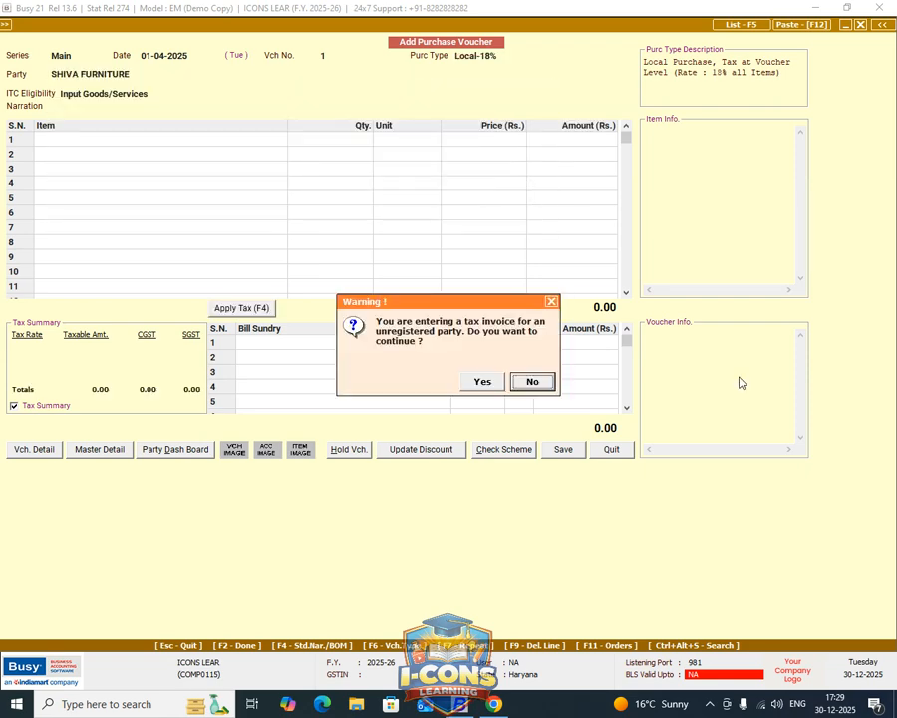
key(Return)
key(Return)
key(Return)
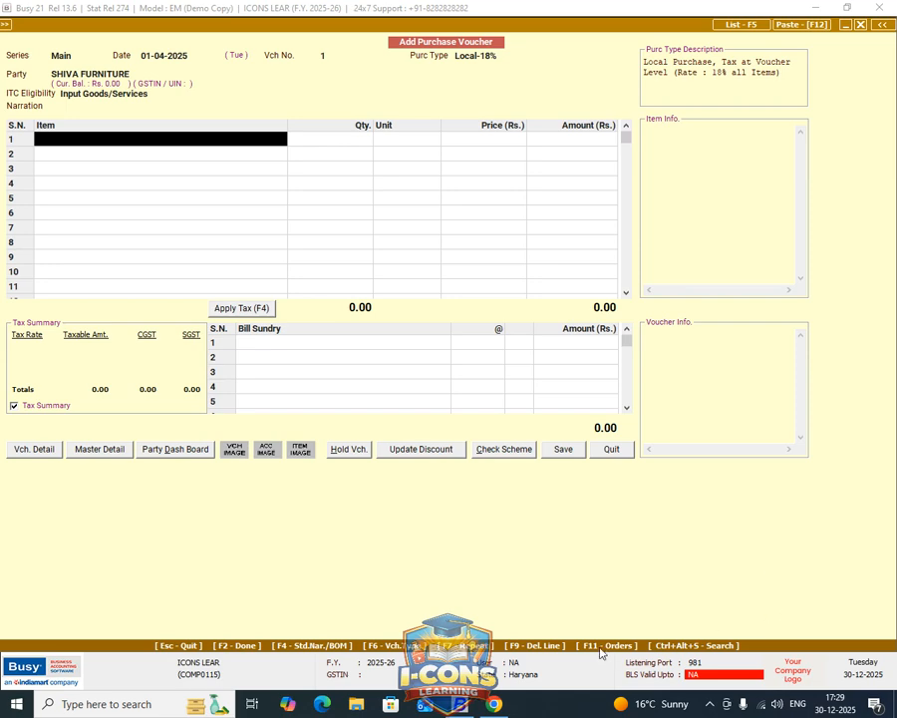
Fill the purchase voucher with the items of SHIVA FURNITURE's pending order dated 01-04-2025.
key(F11)
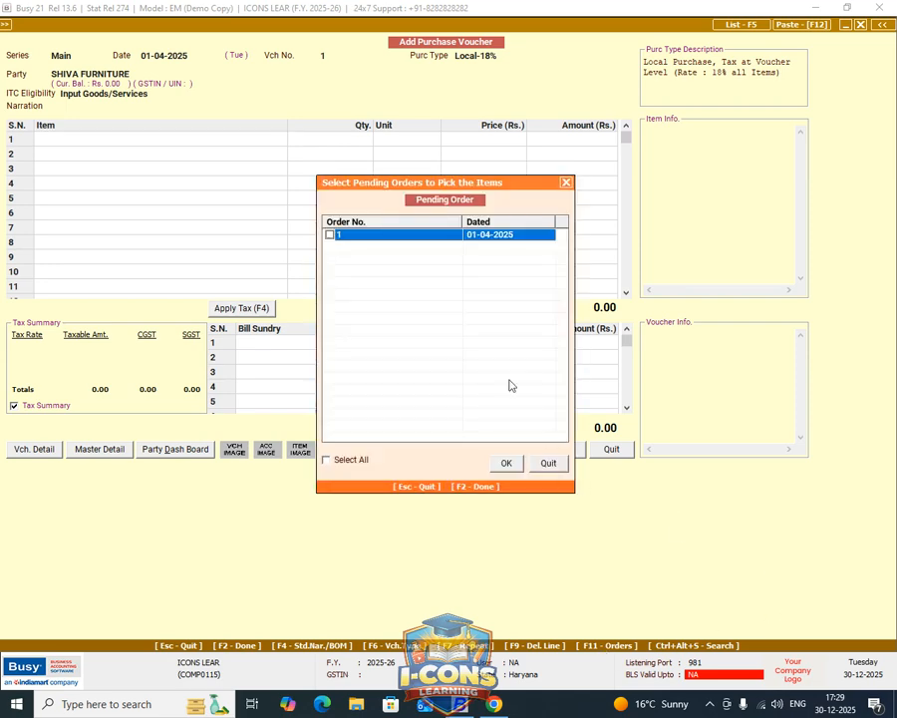
drag(436, 187, 366, 100)
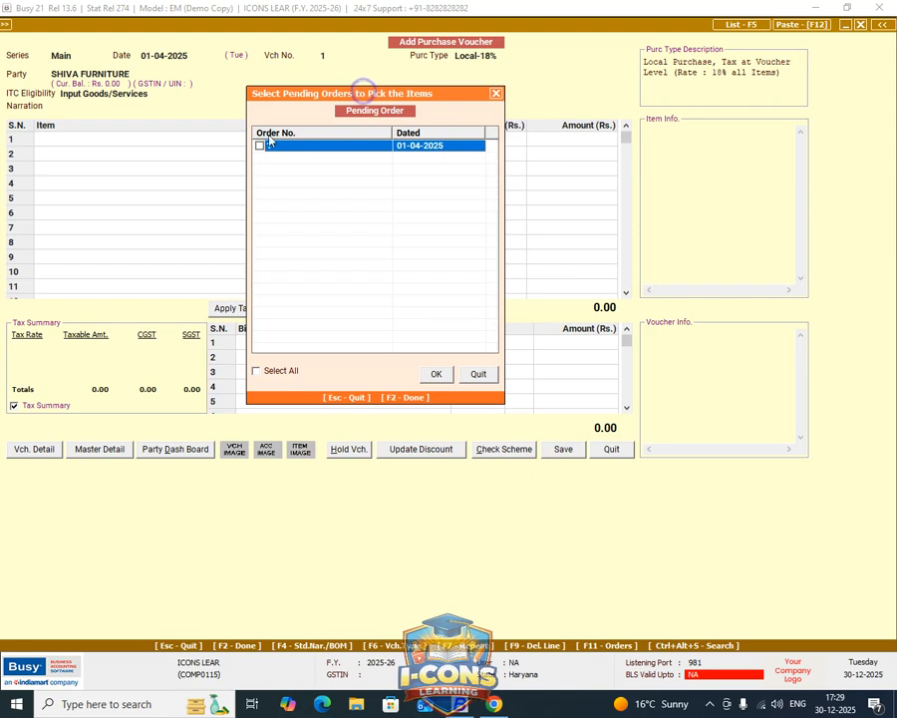
key(space)
key(space)
key(space)
key(space)
key(space)
click(435, 374)
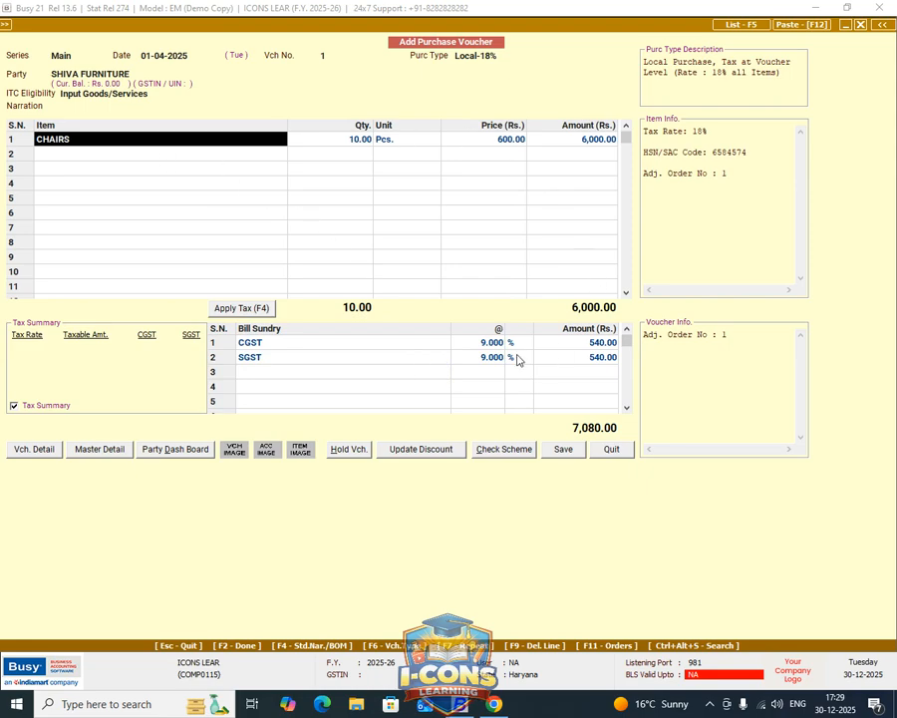
Save the purchase voucher with its purchase bill dated 01-04-2025 and leave voucher entry.
click(517, 358)
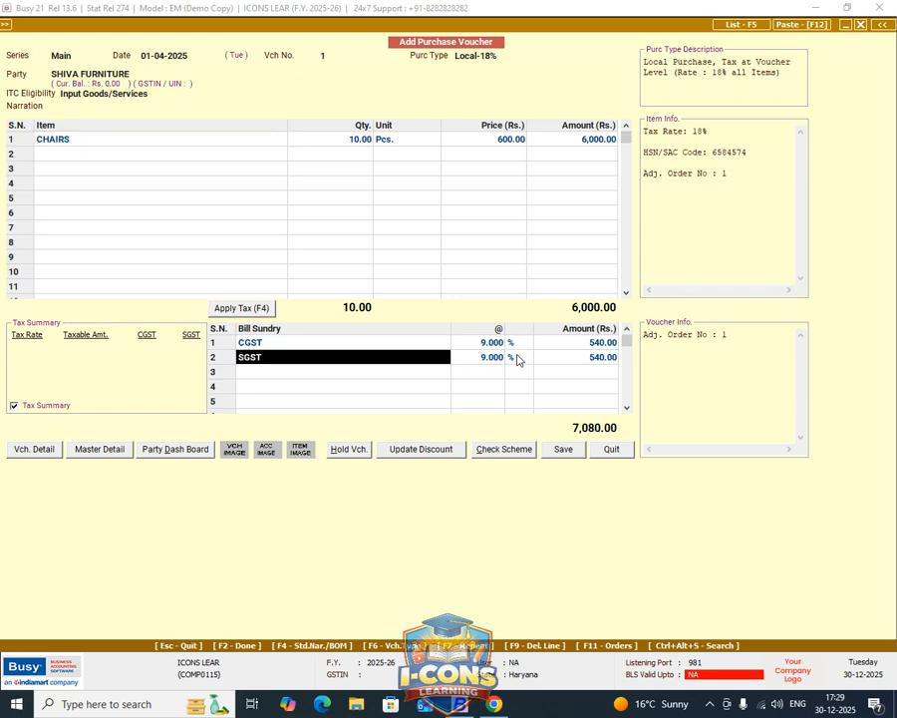
key(F2)
key(y)
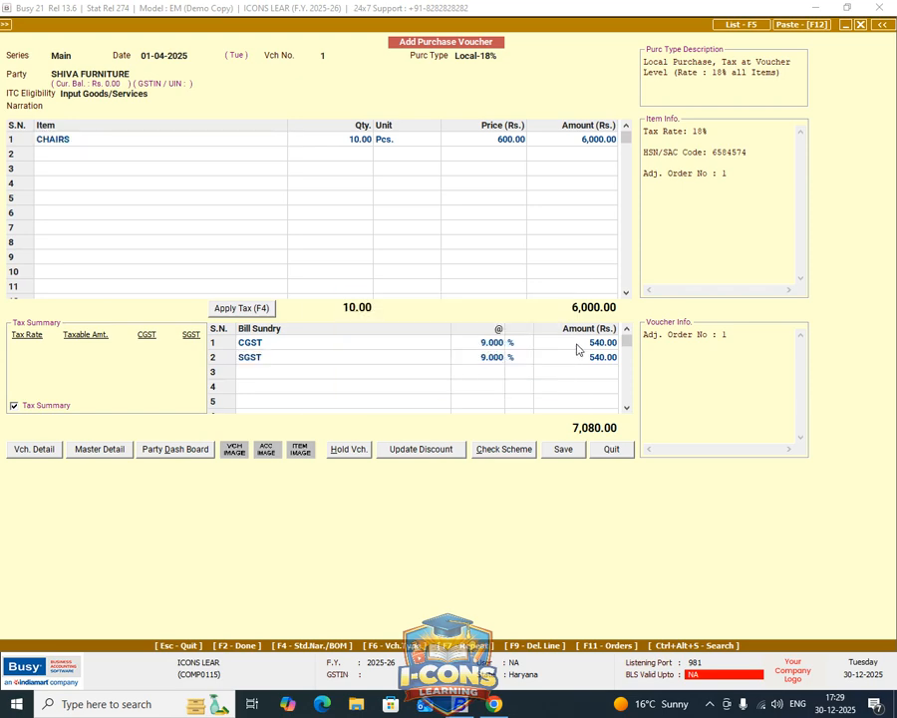
key(F2)
key(F2)
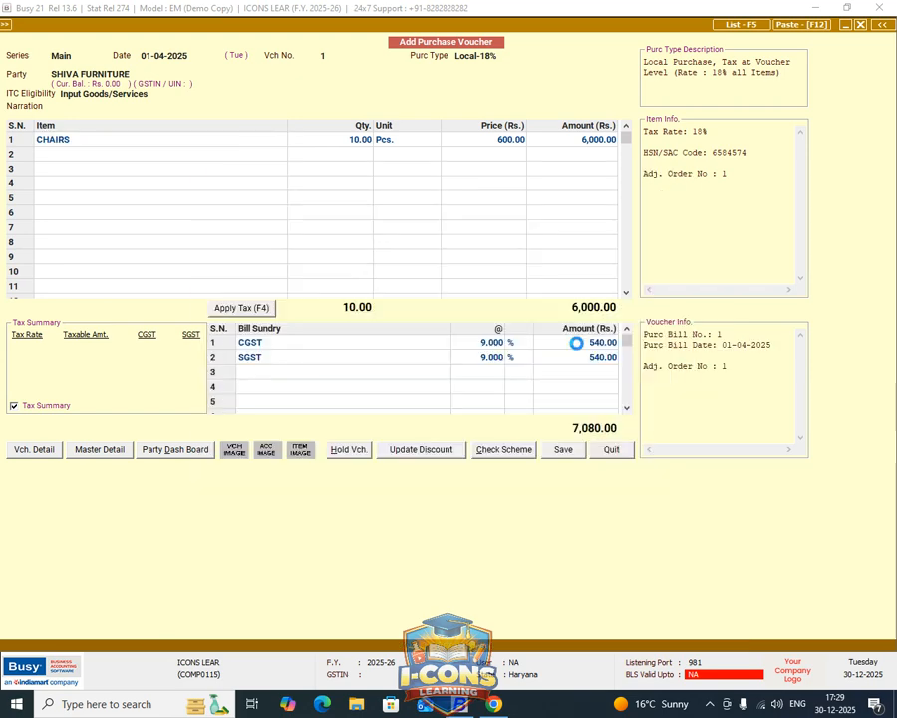
key(y)
key(Escape)
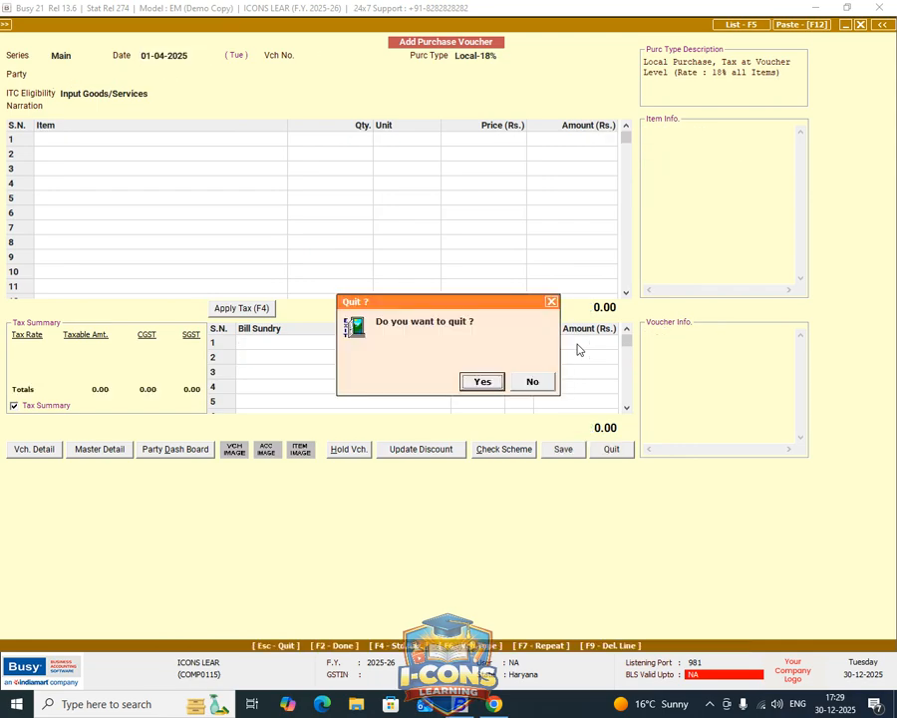
key(Return)
Check the stock status of all groups at the end of 01-04-2025 following the recorded purchase, and close the report.
key(ctrl+s)
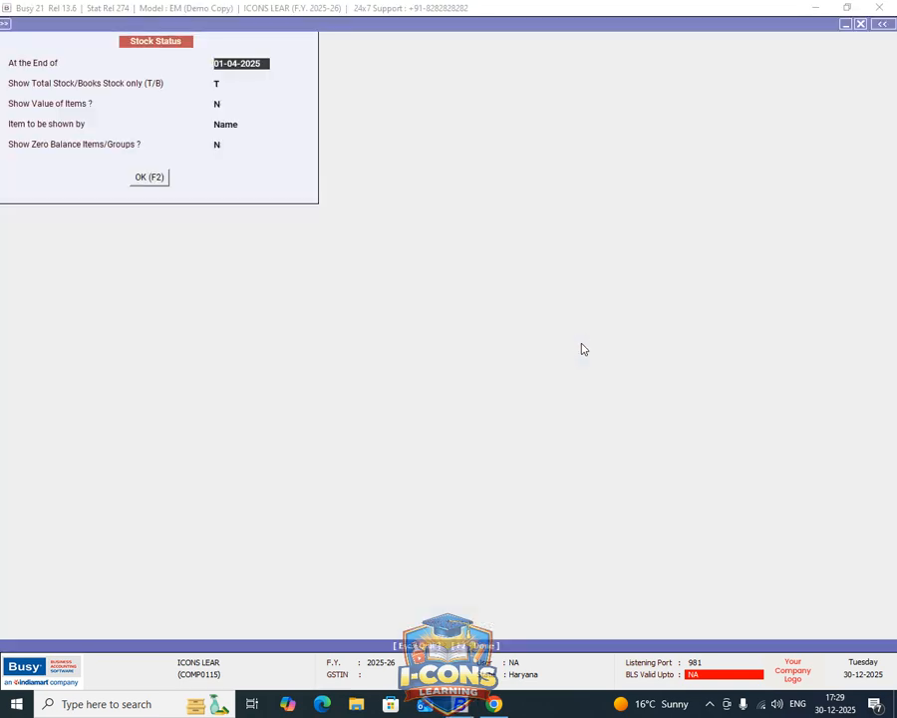
key(F2)
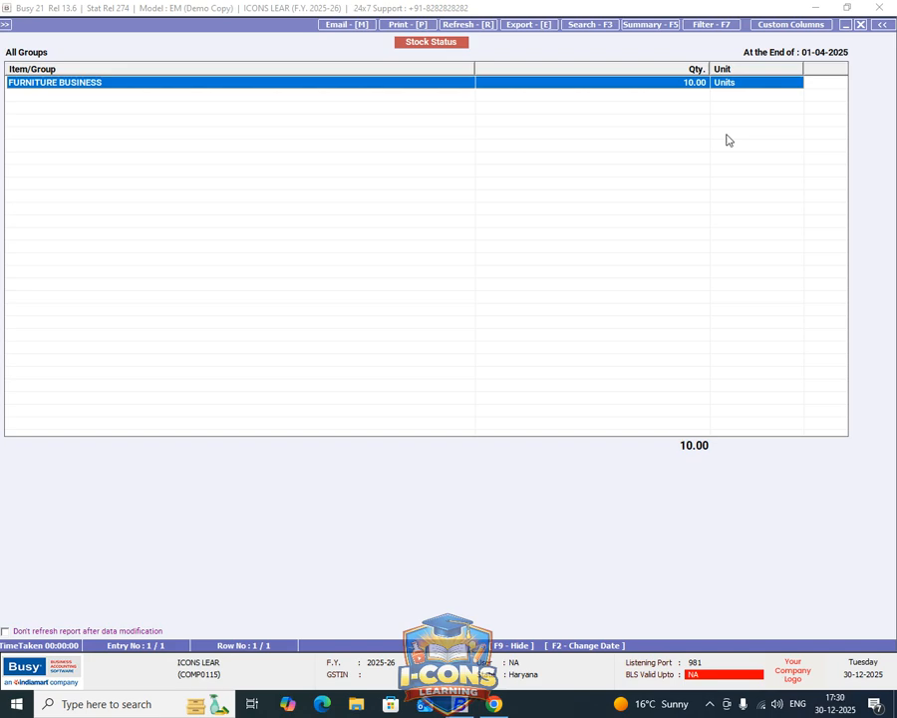
key(Escape)
key(Escape)
key(Escape)
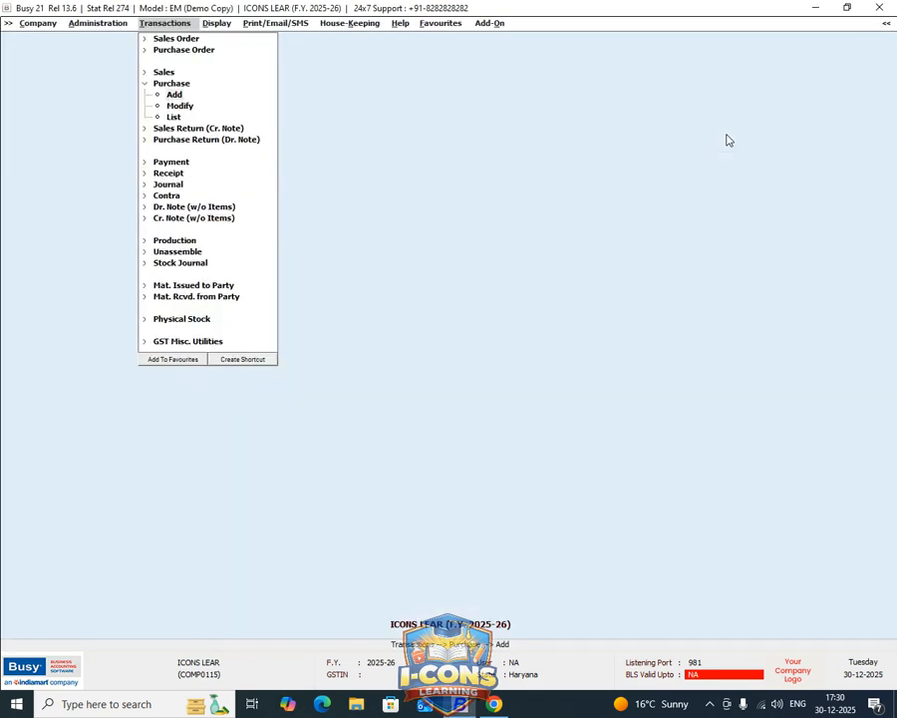
Start a new sales order voucher in the Main series.
key(Up)
key(Up)
key(Up)
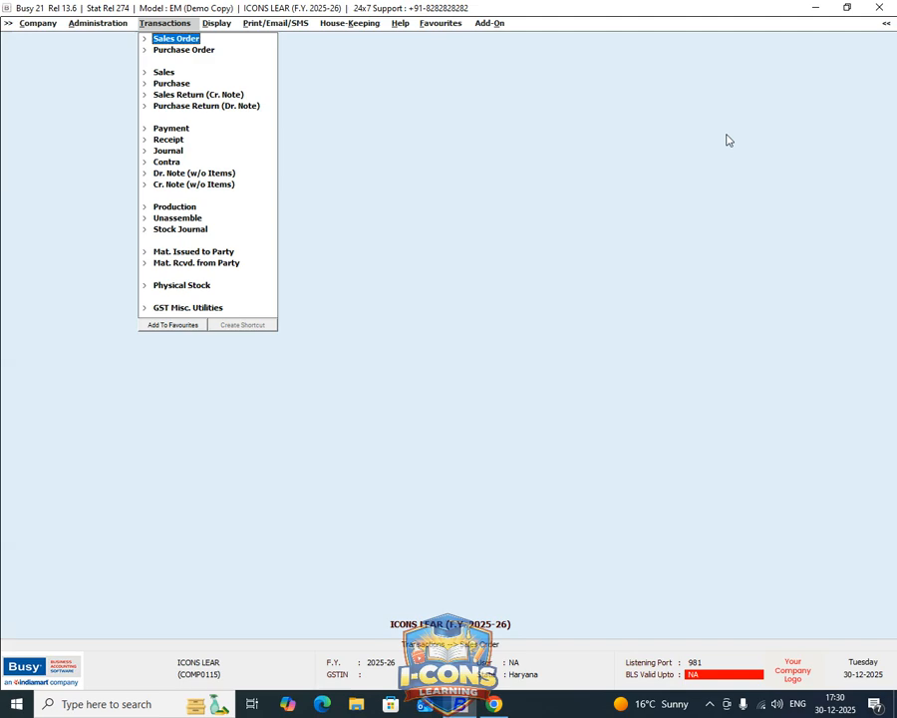
key(Return)
key(Return)
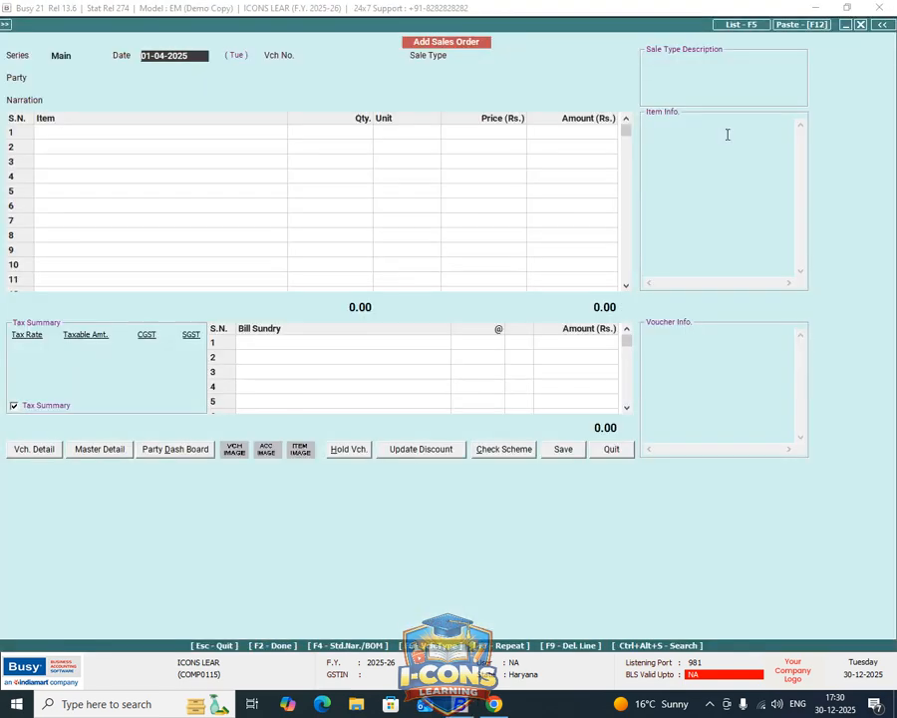